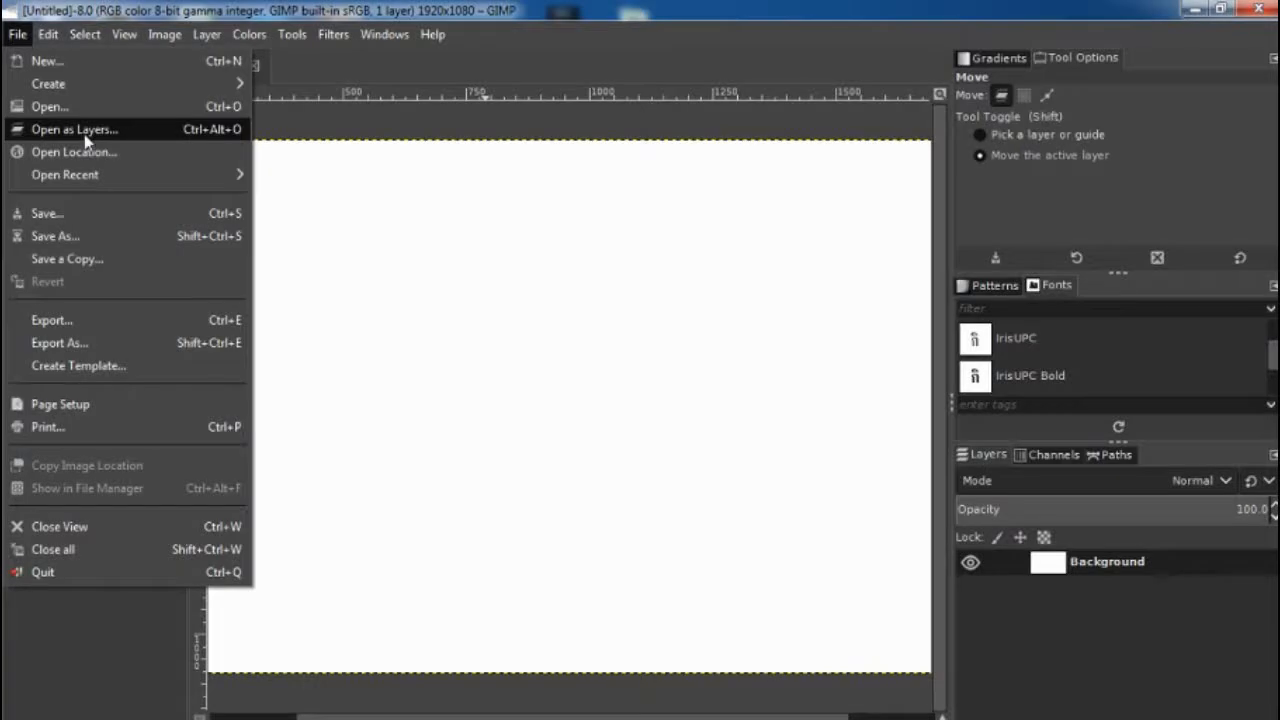
- Open twitch guzzxy.png as a new layer and move it slightly up and left on the canvas
click(84, 134)
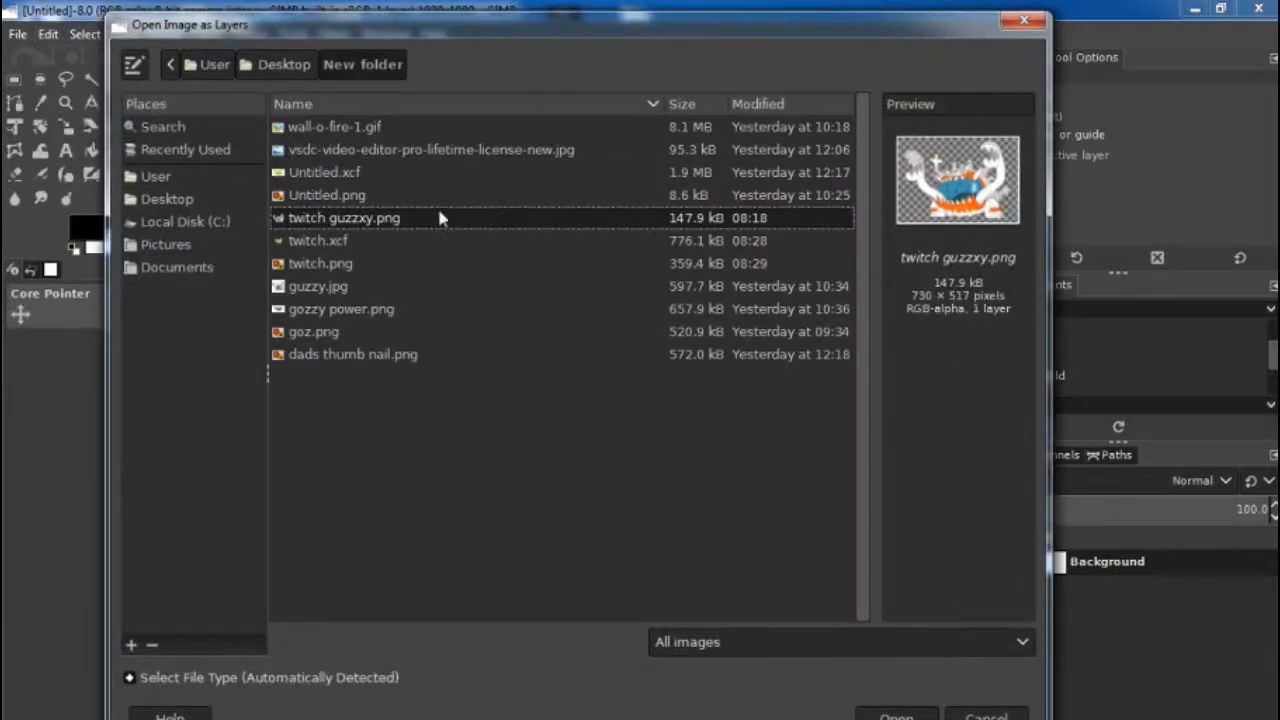
click(437, 209)
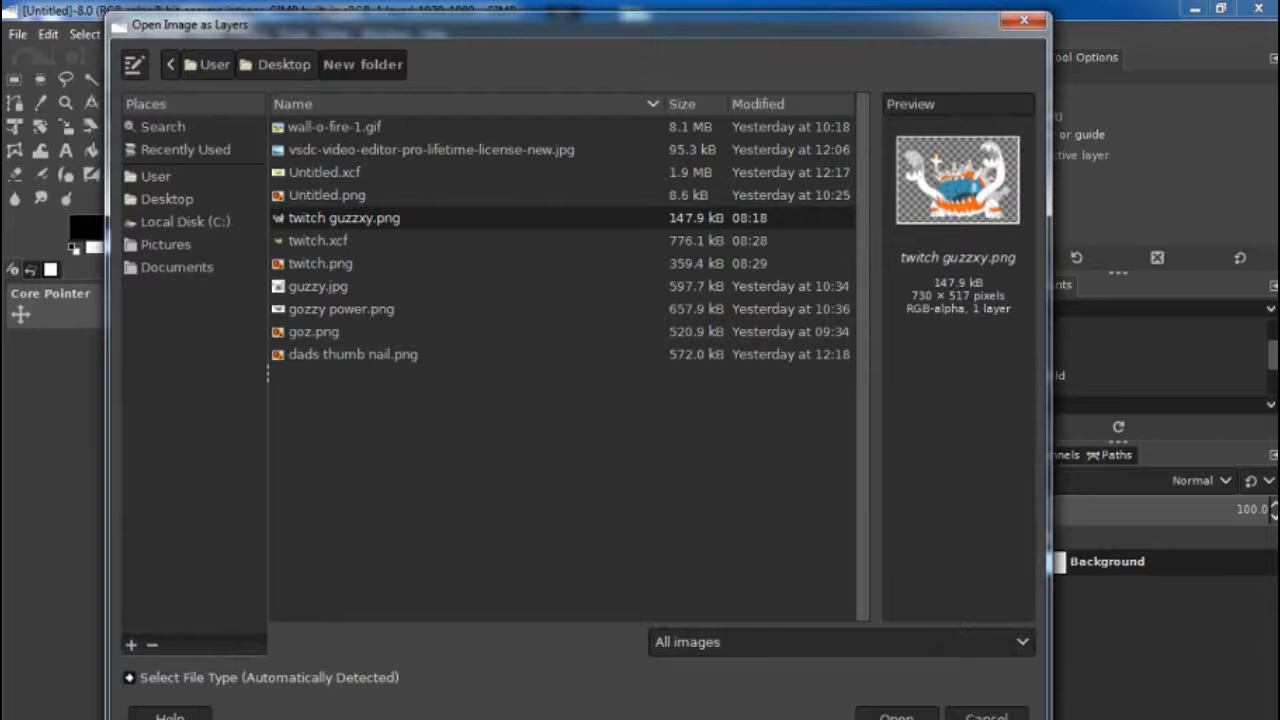
key(Return)
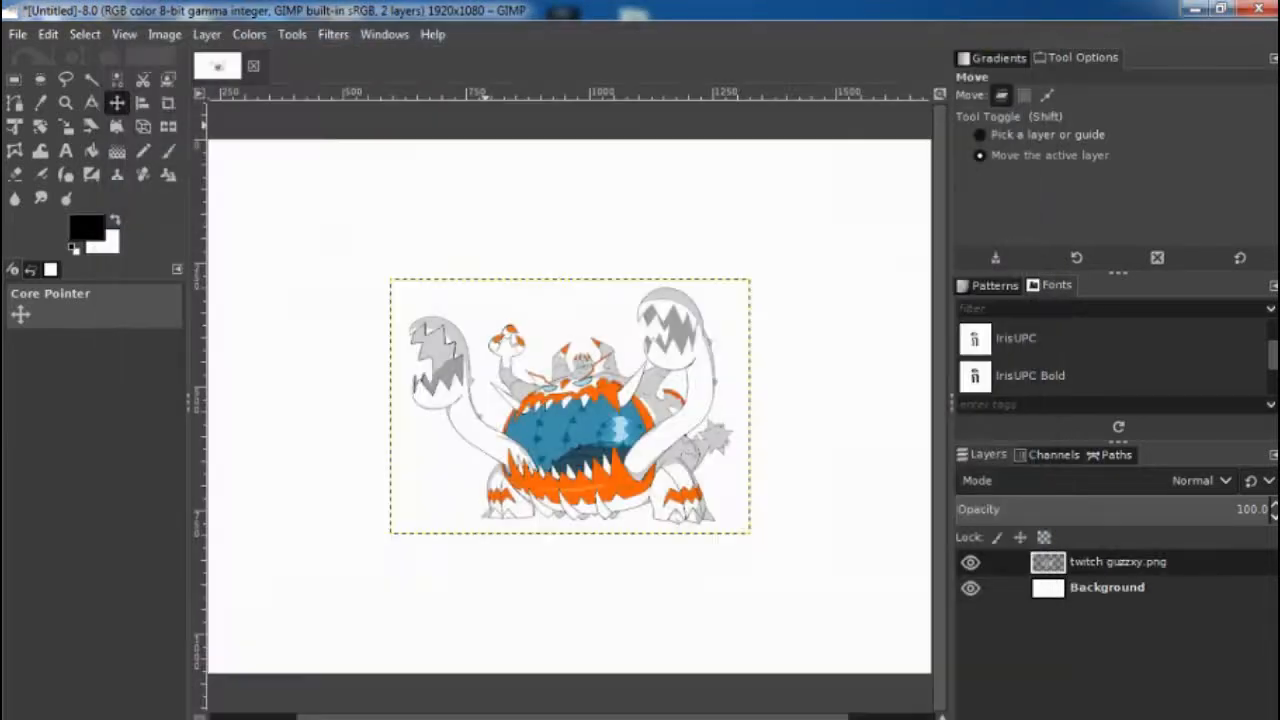
mouse_move(600, 450)
mouse_down()
mouse_move(612, 405)
mouse_move(592, 428)
mouse_up()
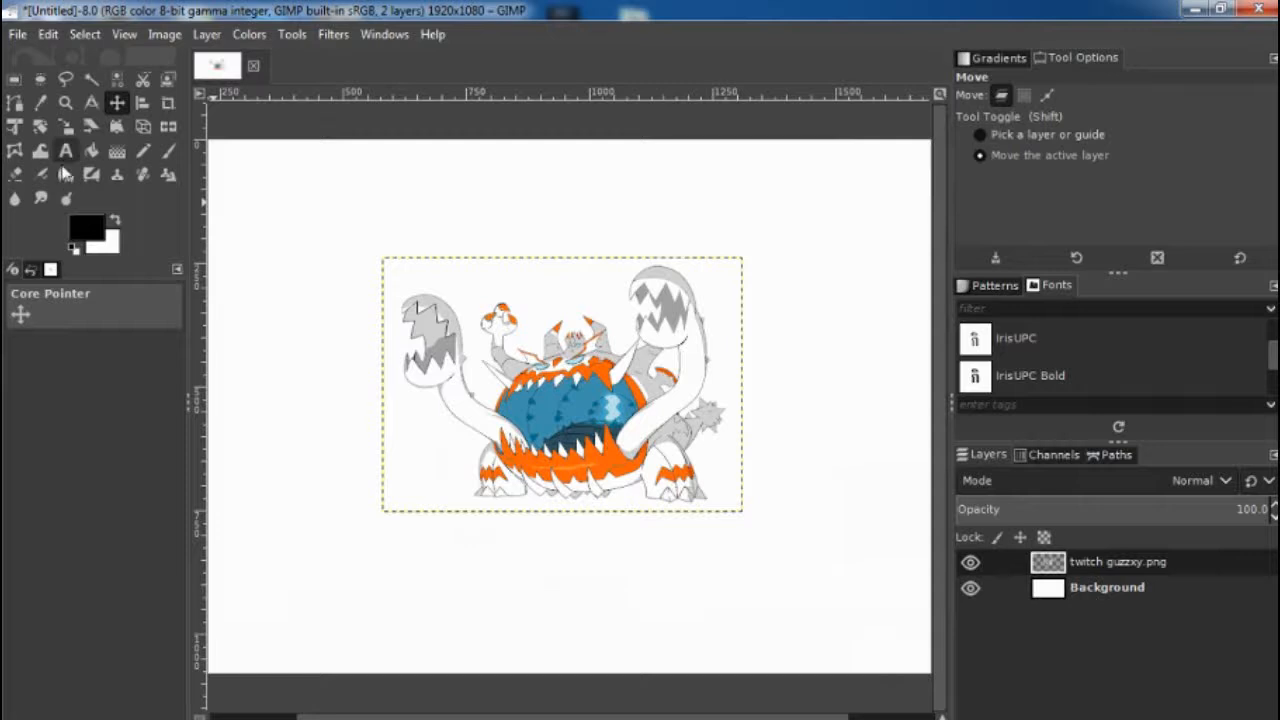
- Scale the monster layer up to about 1123 × 795 px and move it slightly right to centre it on the canvas
click(65, 127)
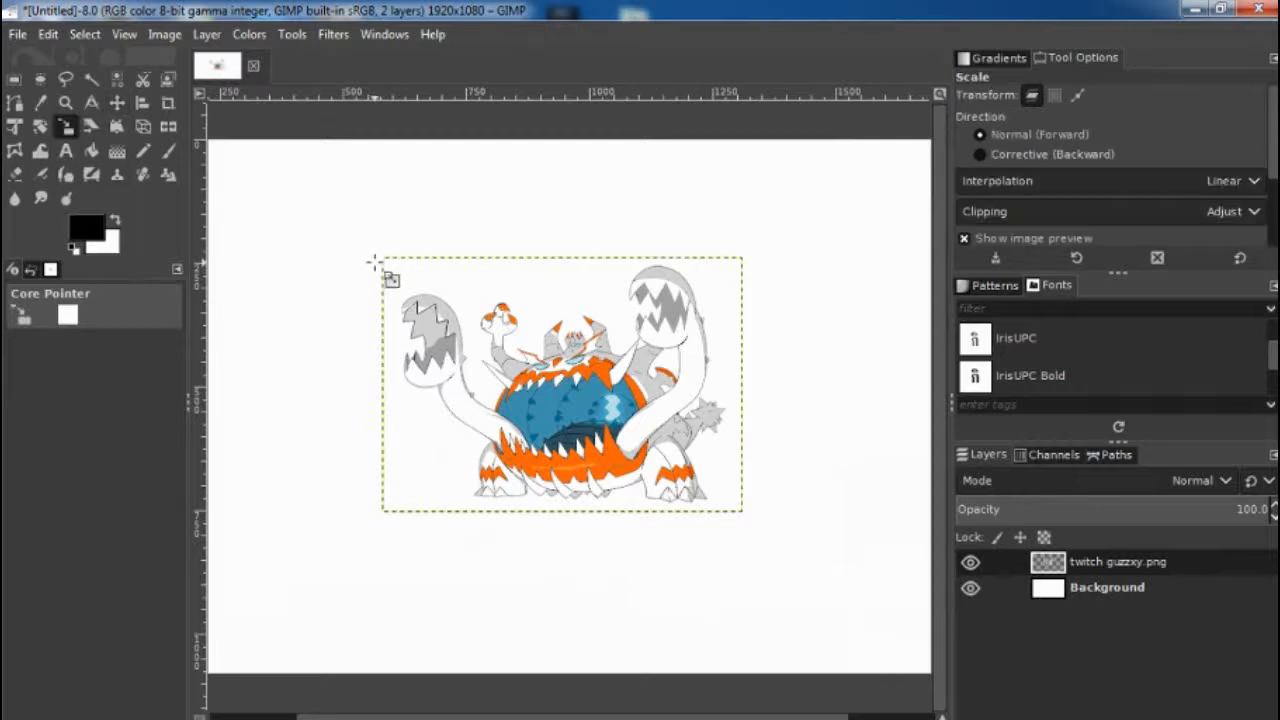
drag(380, 258, 268, 175)
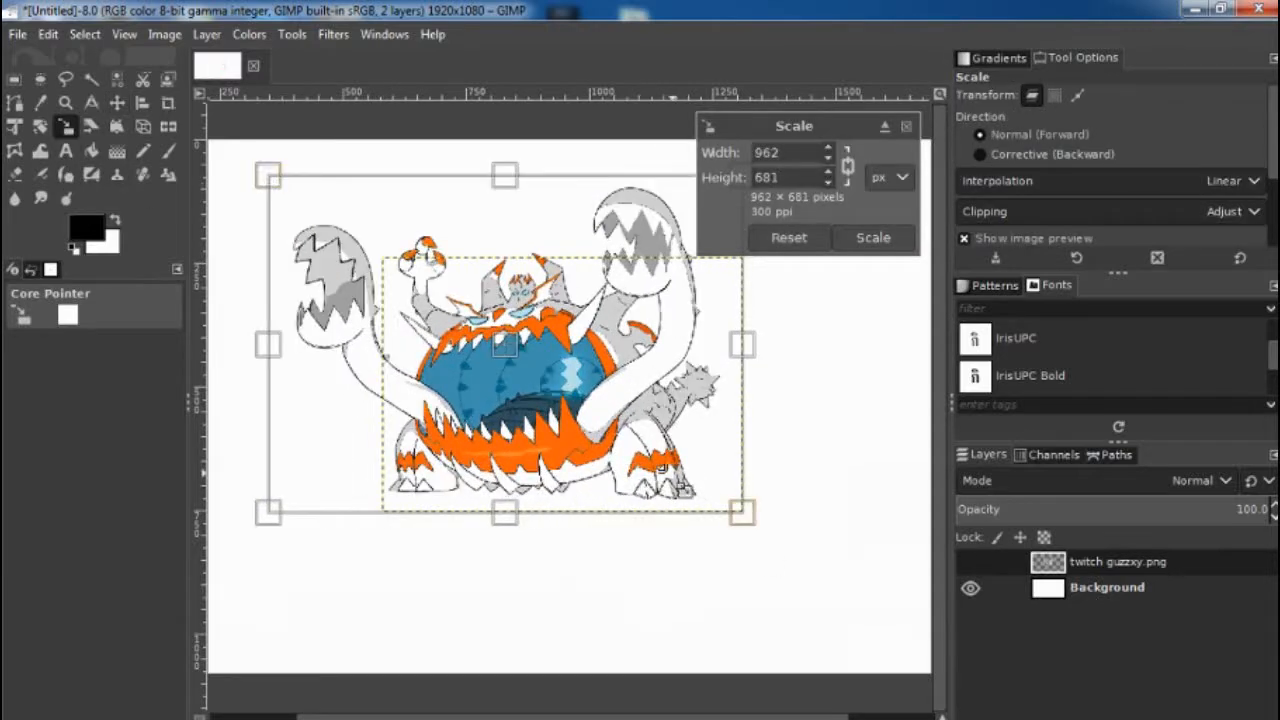
drag(746, 508, 826, 588)
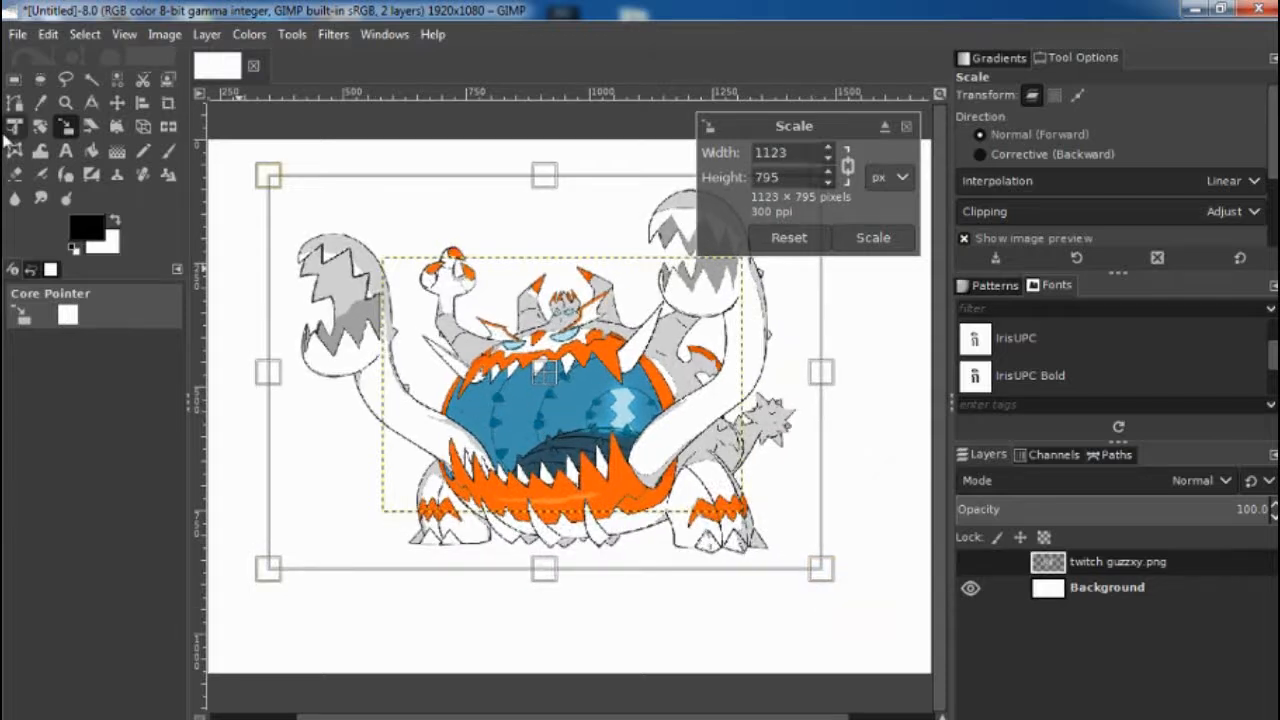
click(116, 103)
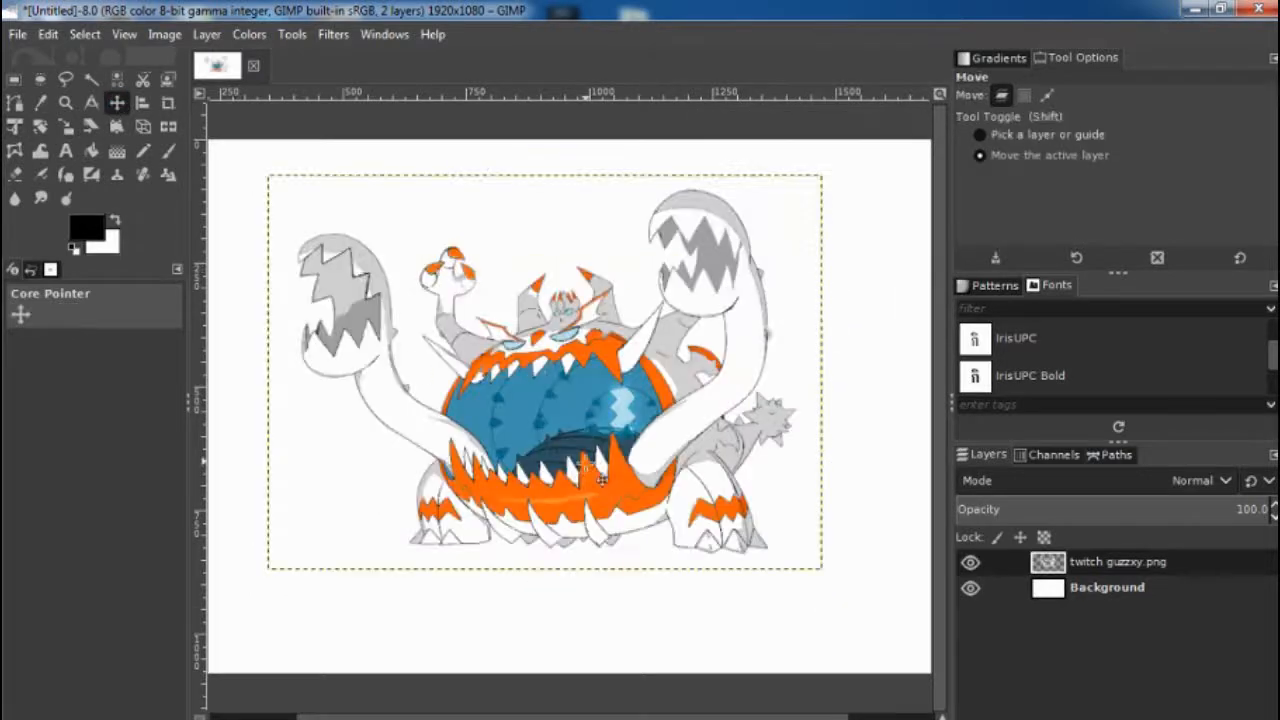
drag(619, 440, 649, 443)
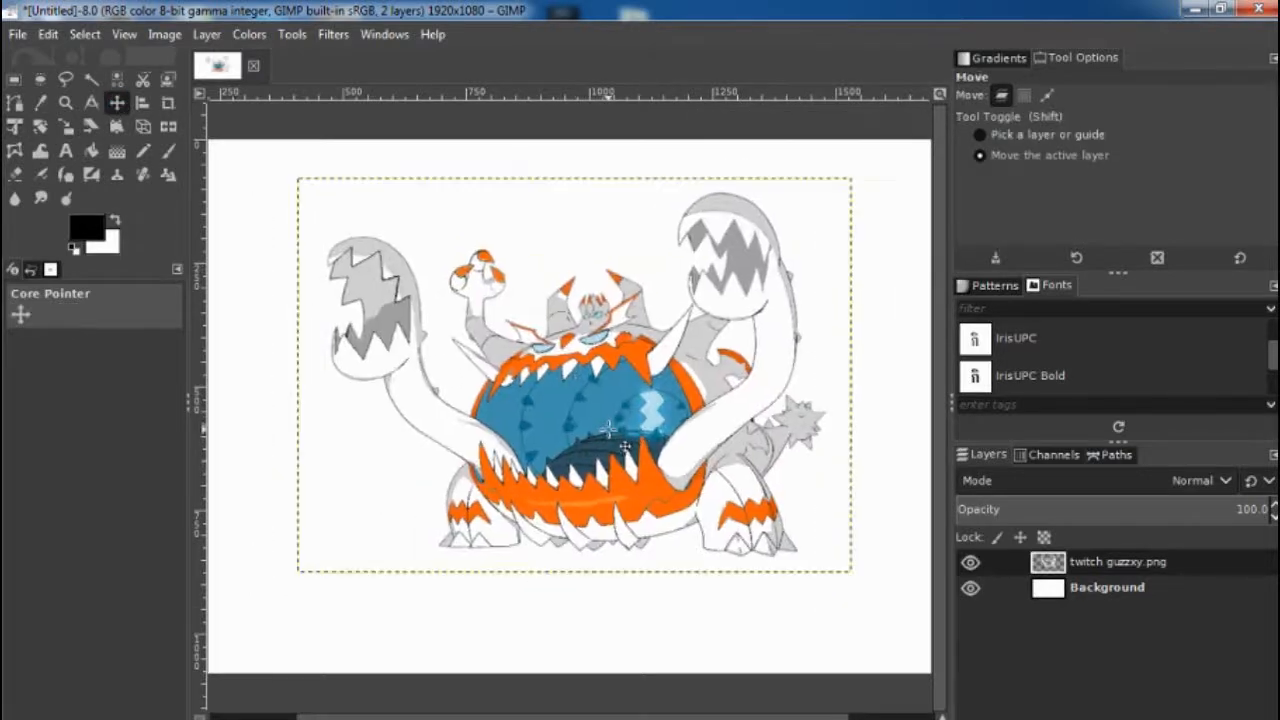
- Delete the white Background layer so the monster sits on transparency
click(1098, 590)
right_click(1085, 593)
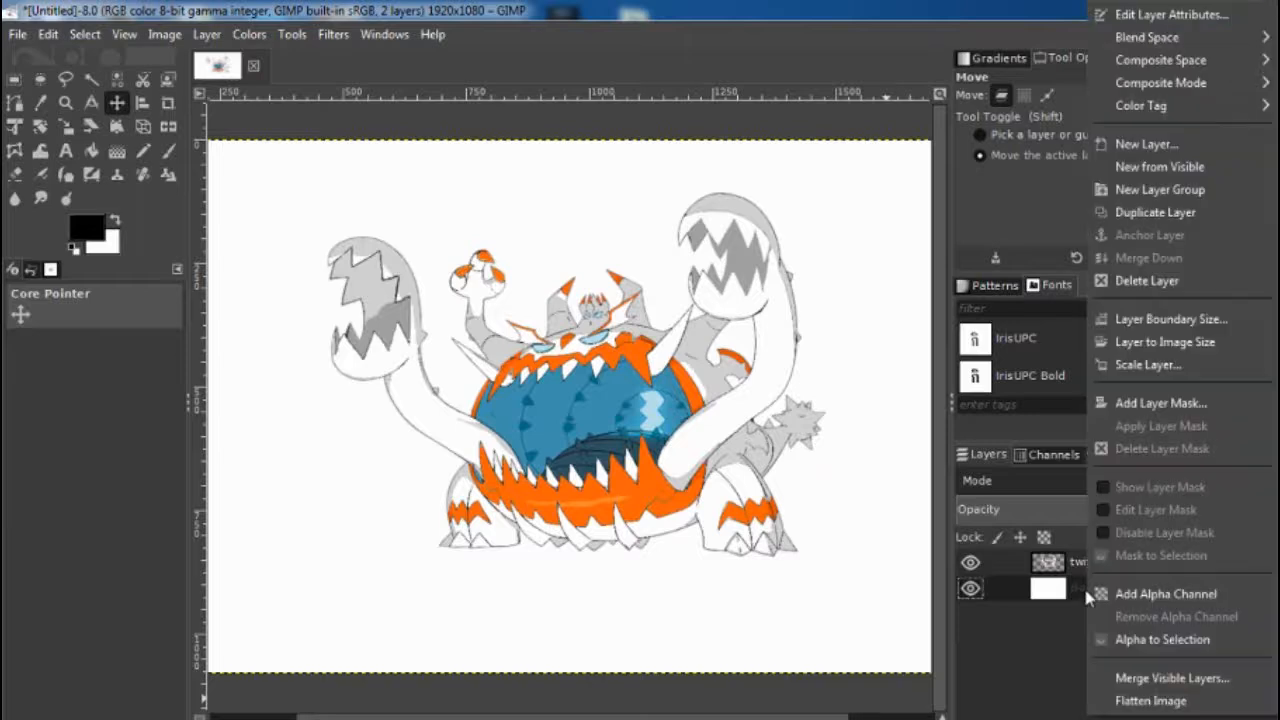
click(1150, 280)
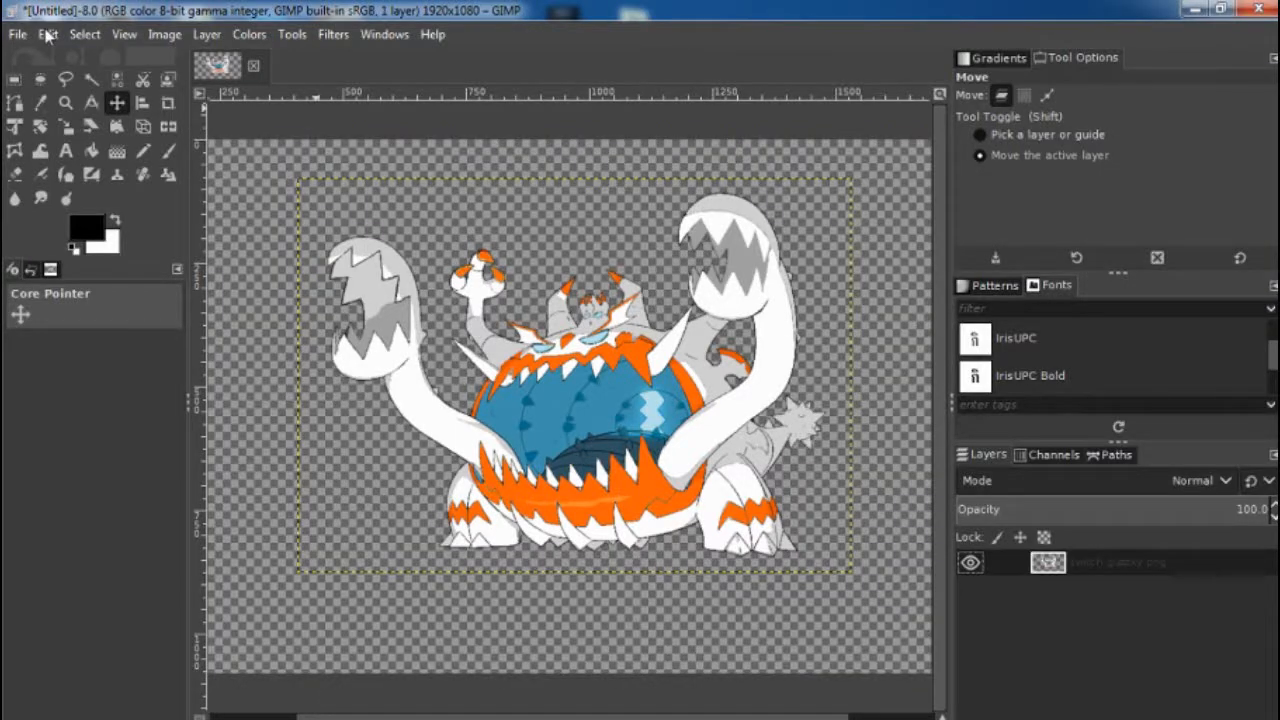
- Add the text "Durham" in a wide text box across the middle of the monster
click(72, 151)
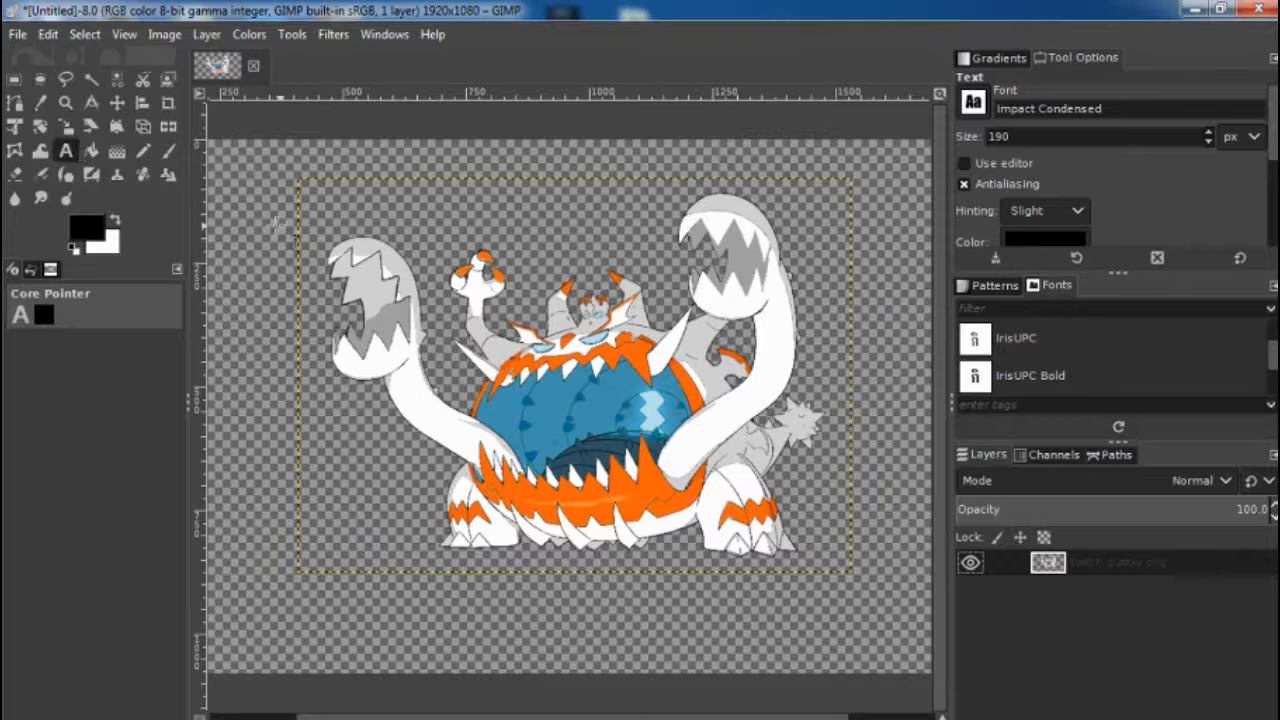
drag(372, 345, 802, 464)
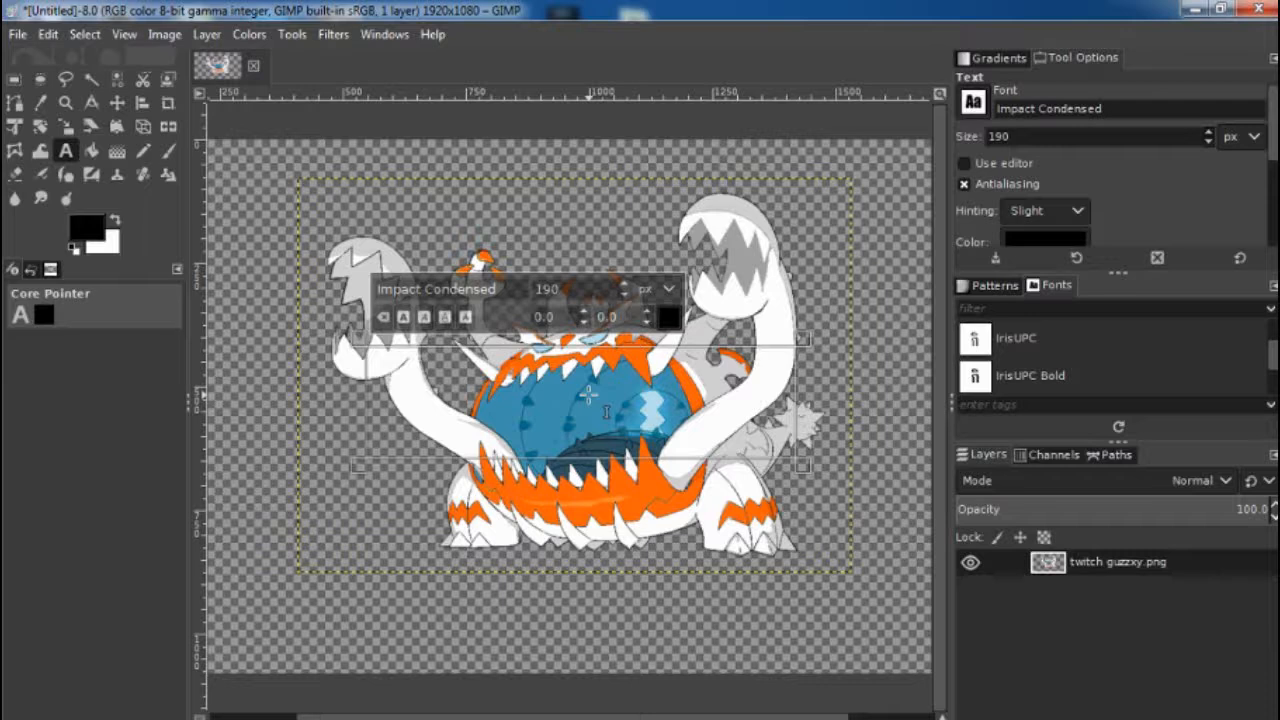
text(Du)
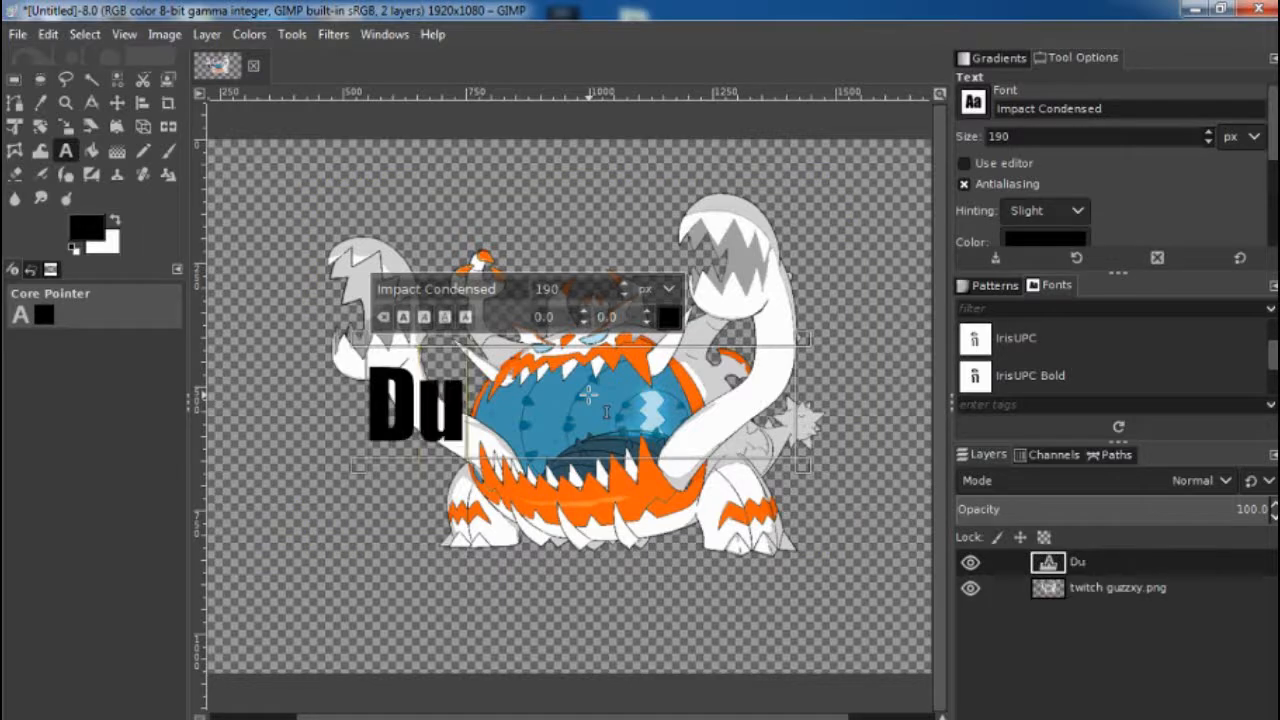
text(rham)
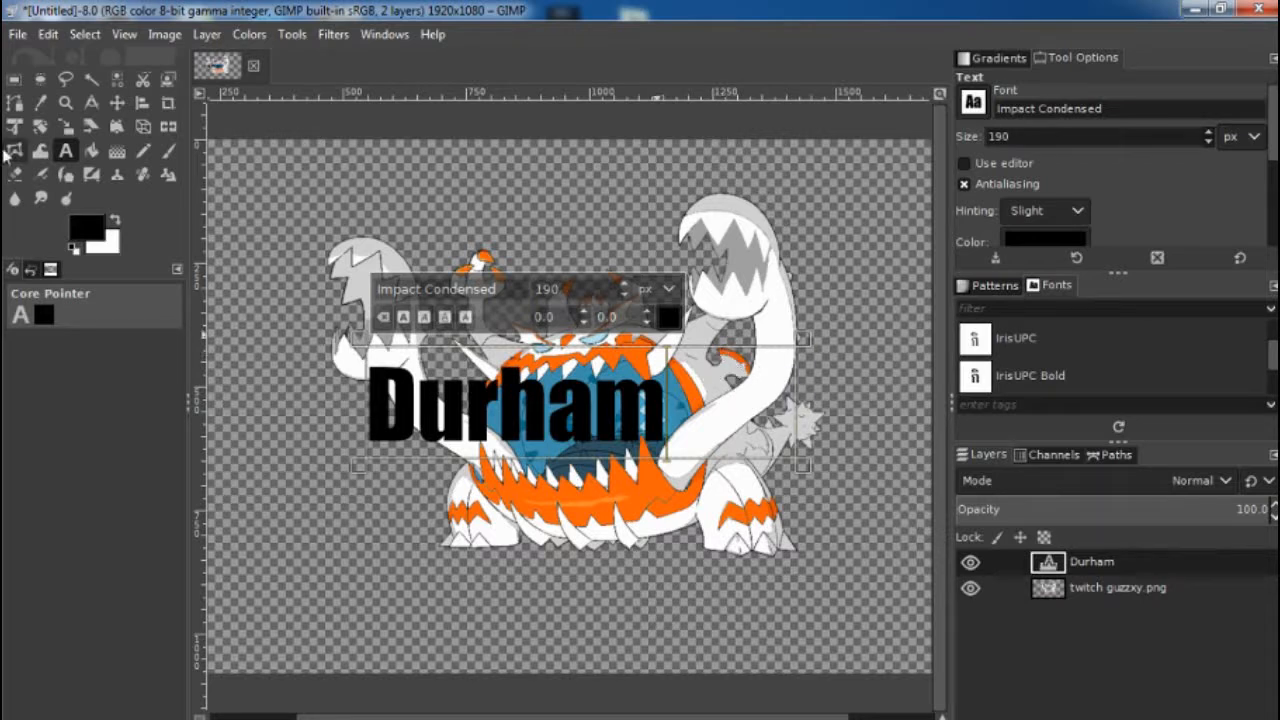
- Try to change the Durham text colour to yellow (ffff00) without selecting its letters
click(670, 318)
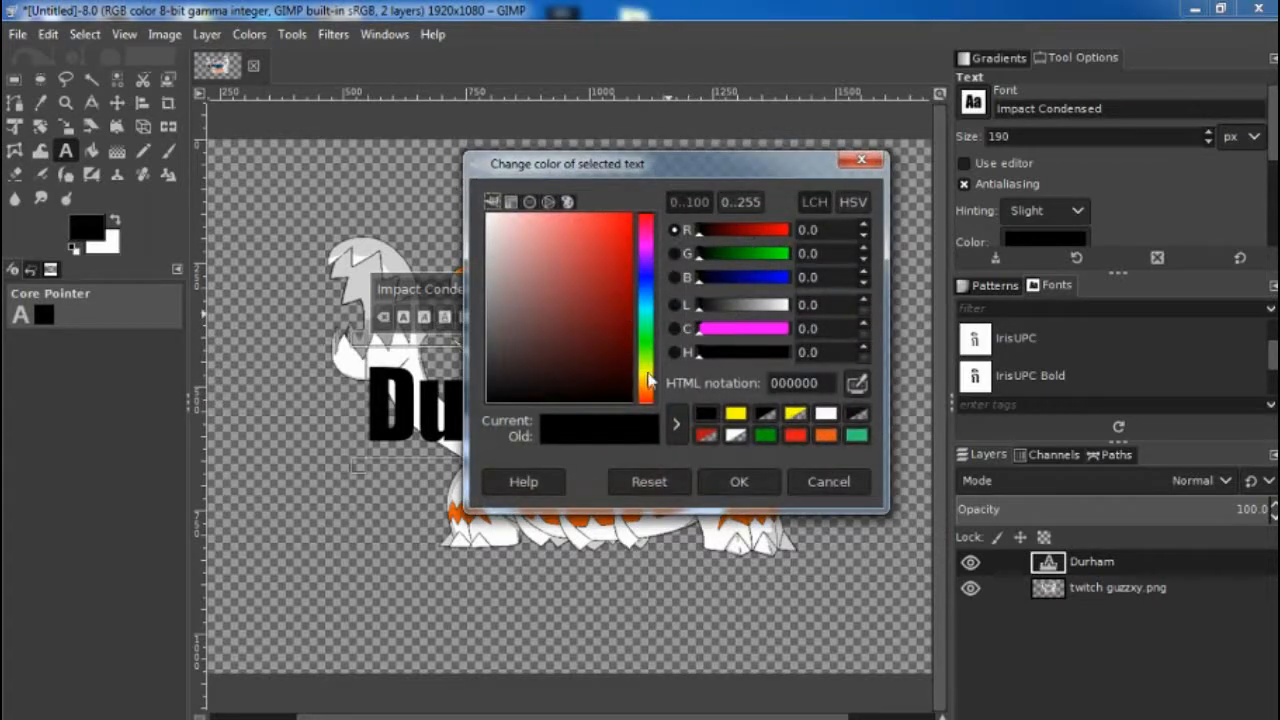
drag(648, 380, 647, 371)
click(628, 217)
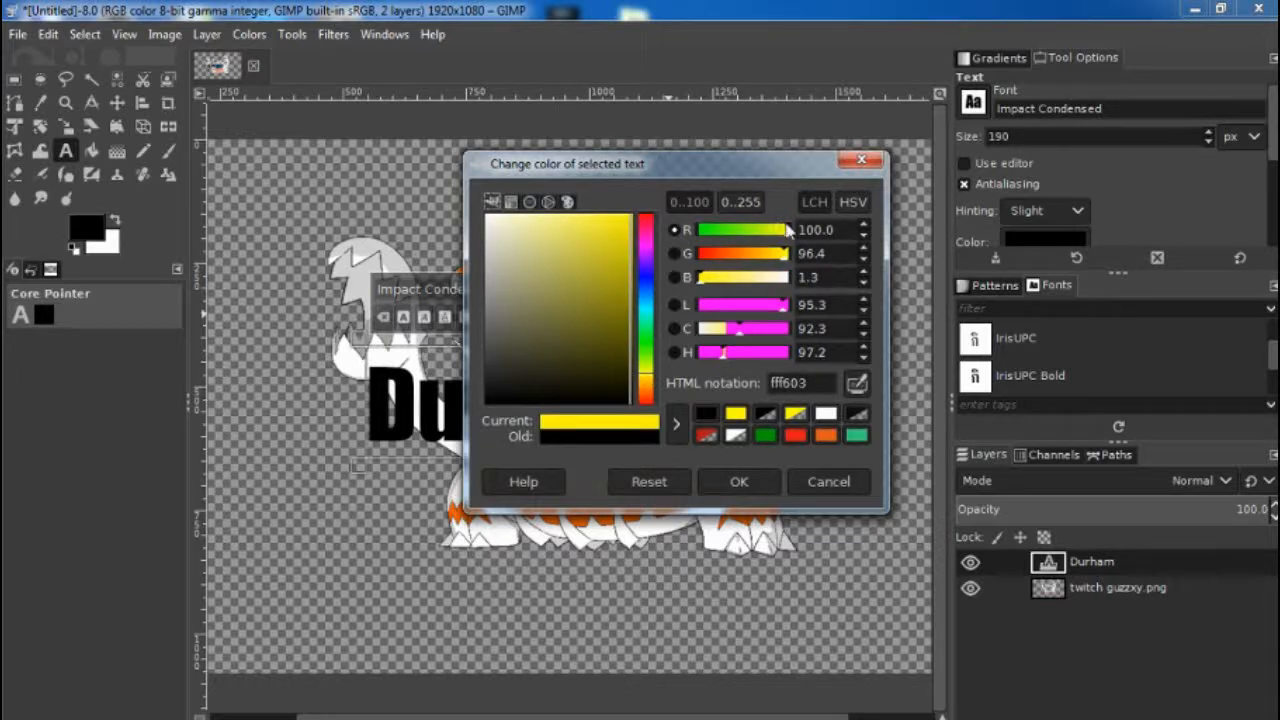
drag(782, 255, 798, 255)
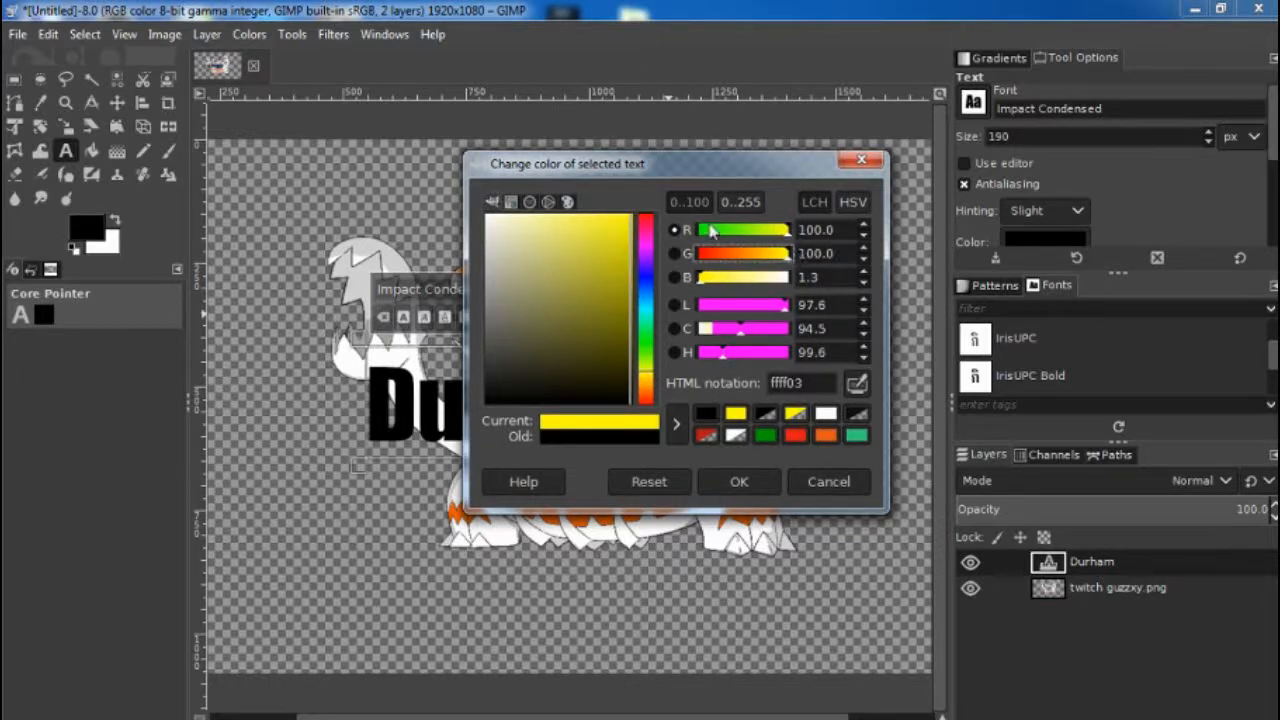
drag(628, 226, 645, 220)
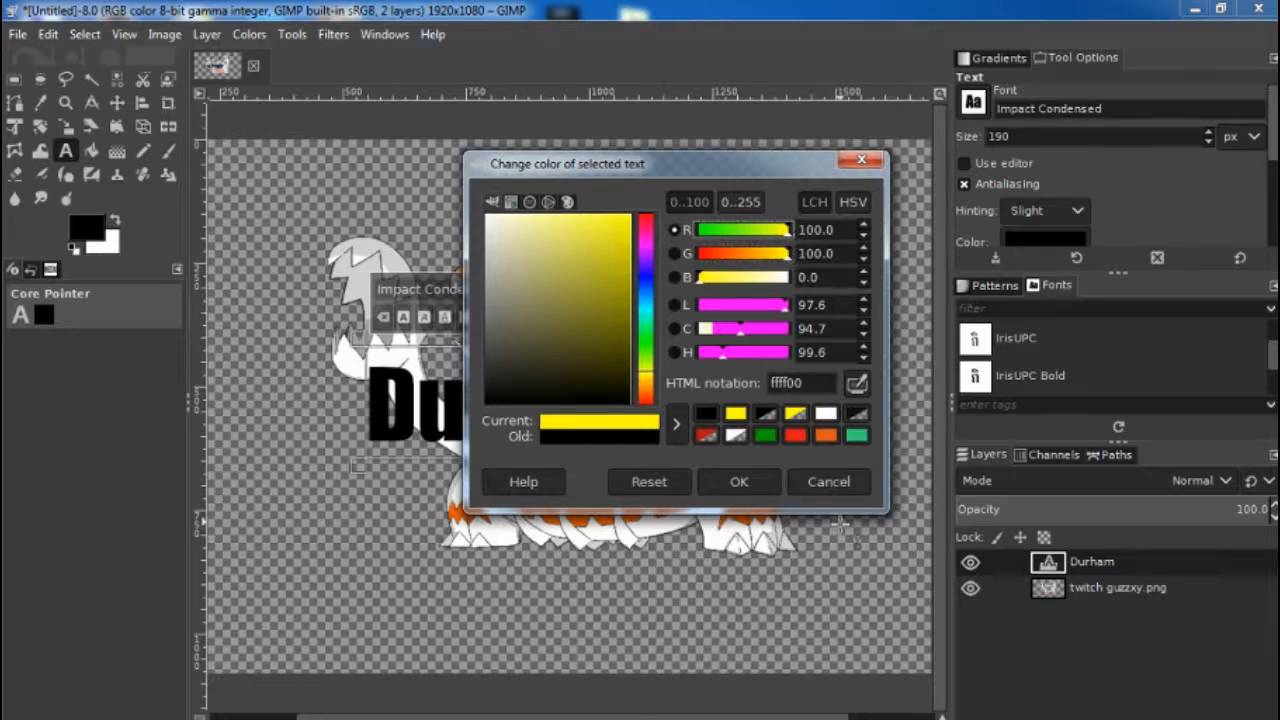
click(739, 482)
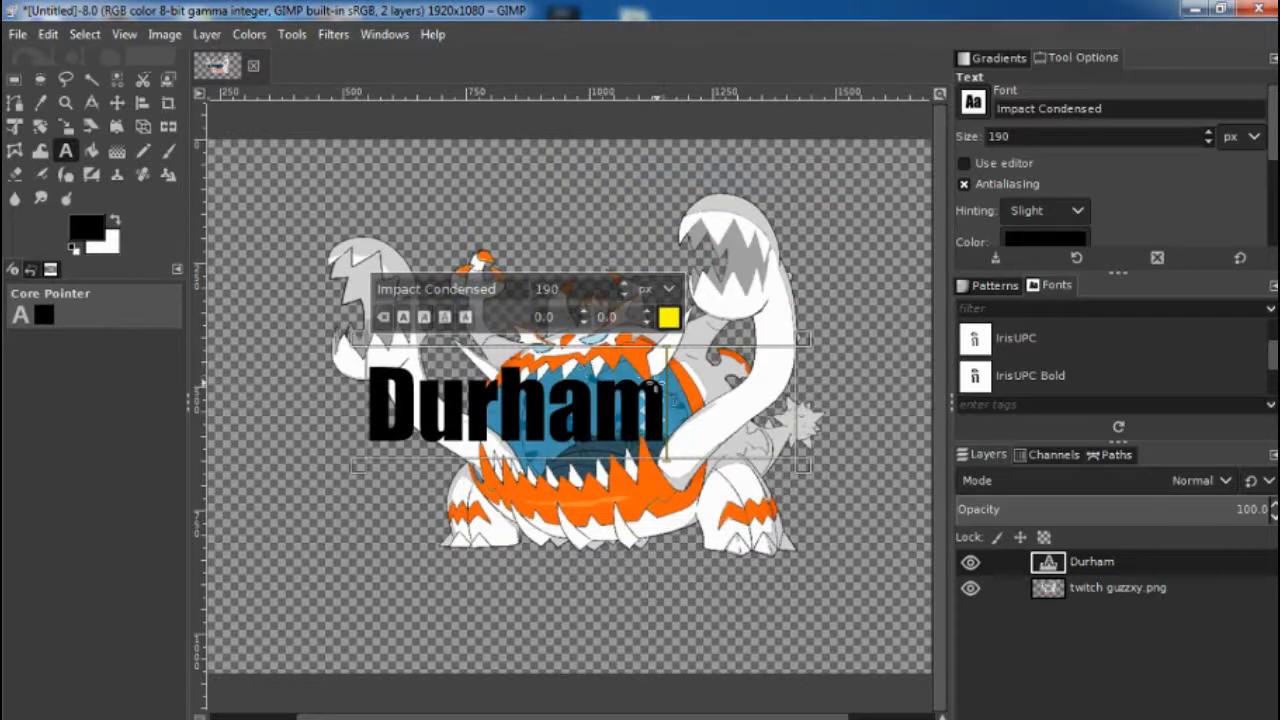
- Select all letters of the Durham text and colour them with the saved yellow swatch
drag(666, 392, 662, 440)
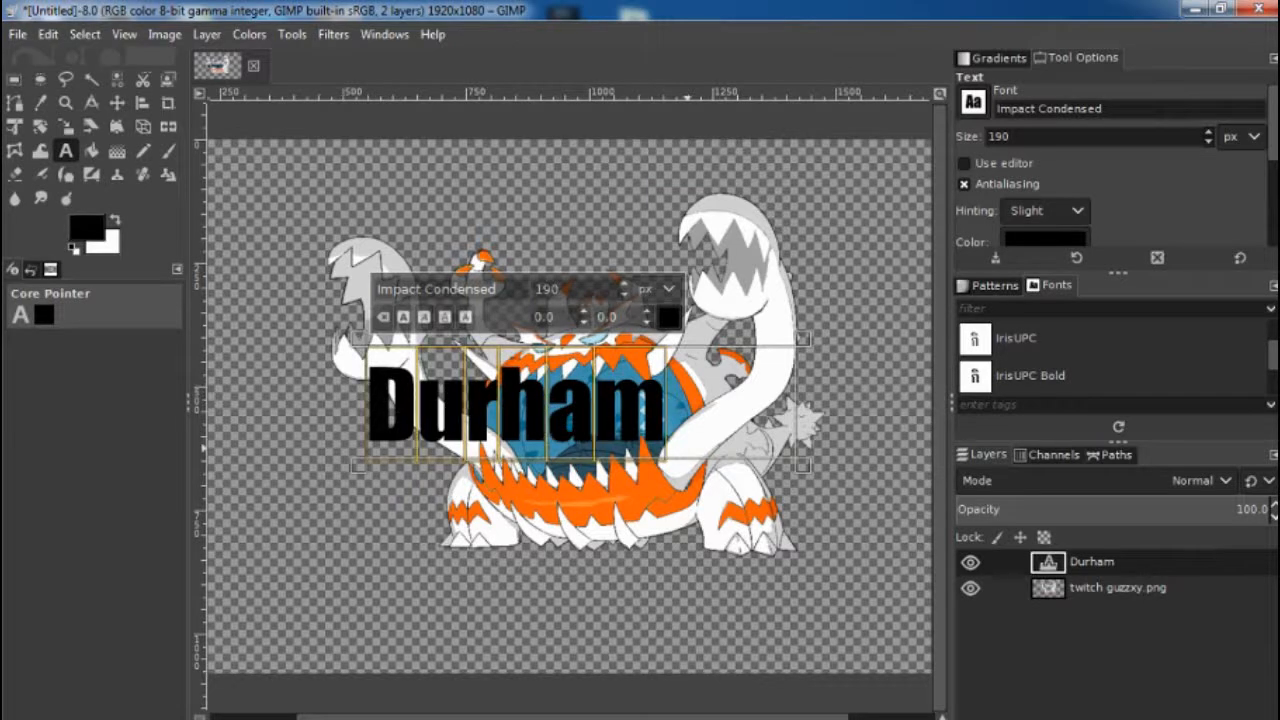
click(666, 316)
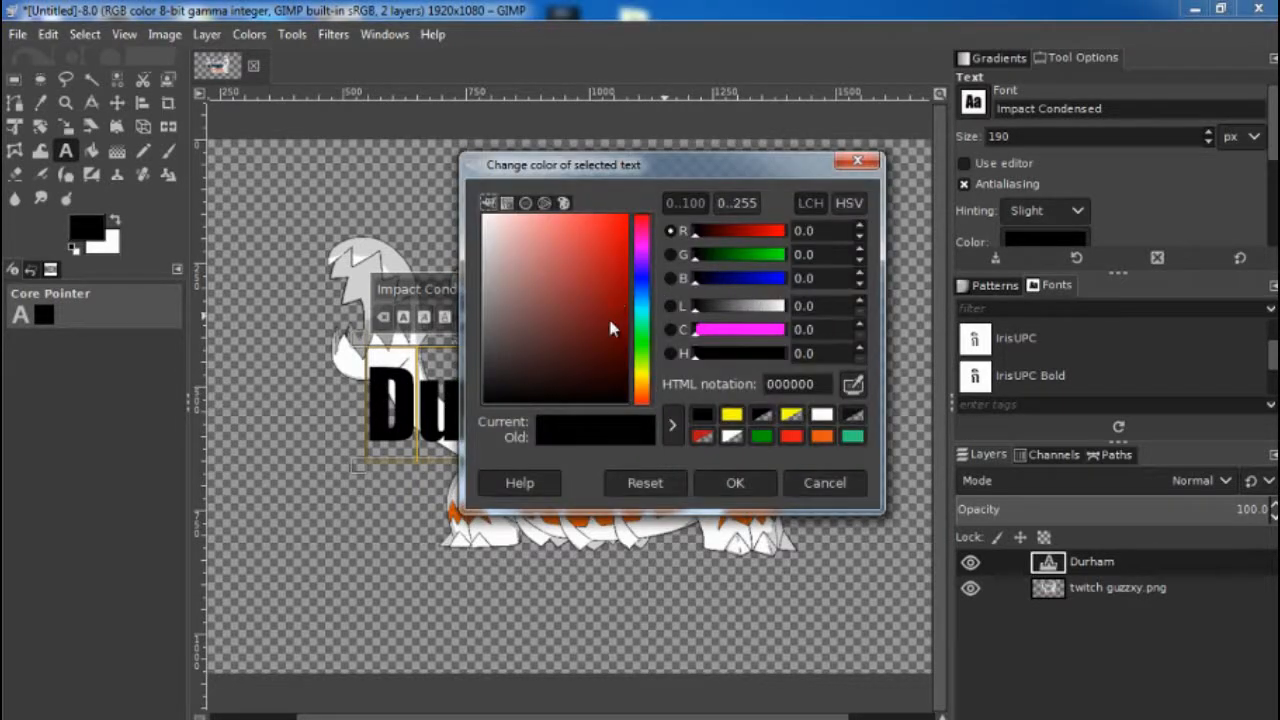
click(732, 415)
click(735, 483)
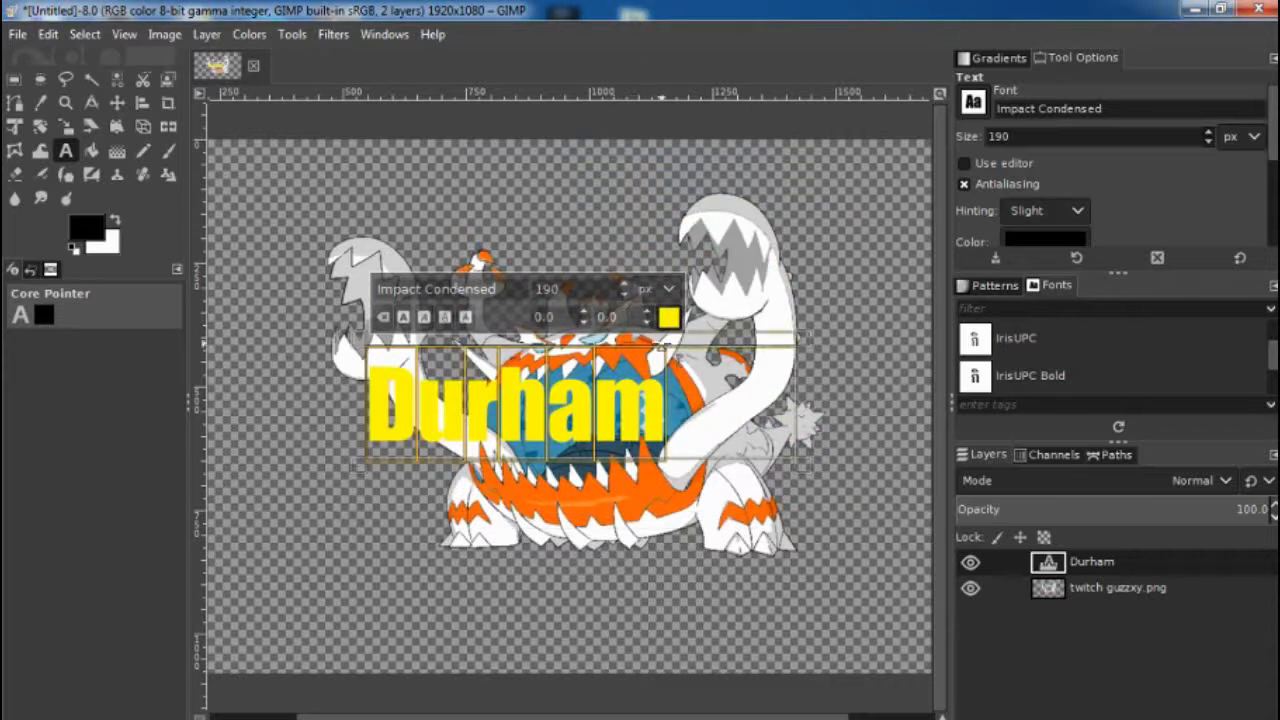
- Set the Durham text size to 300 px and move the text up and left over the monster
click(583, 288)
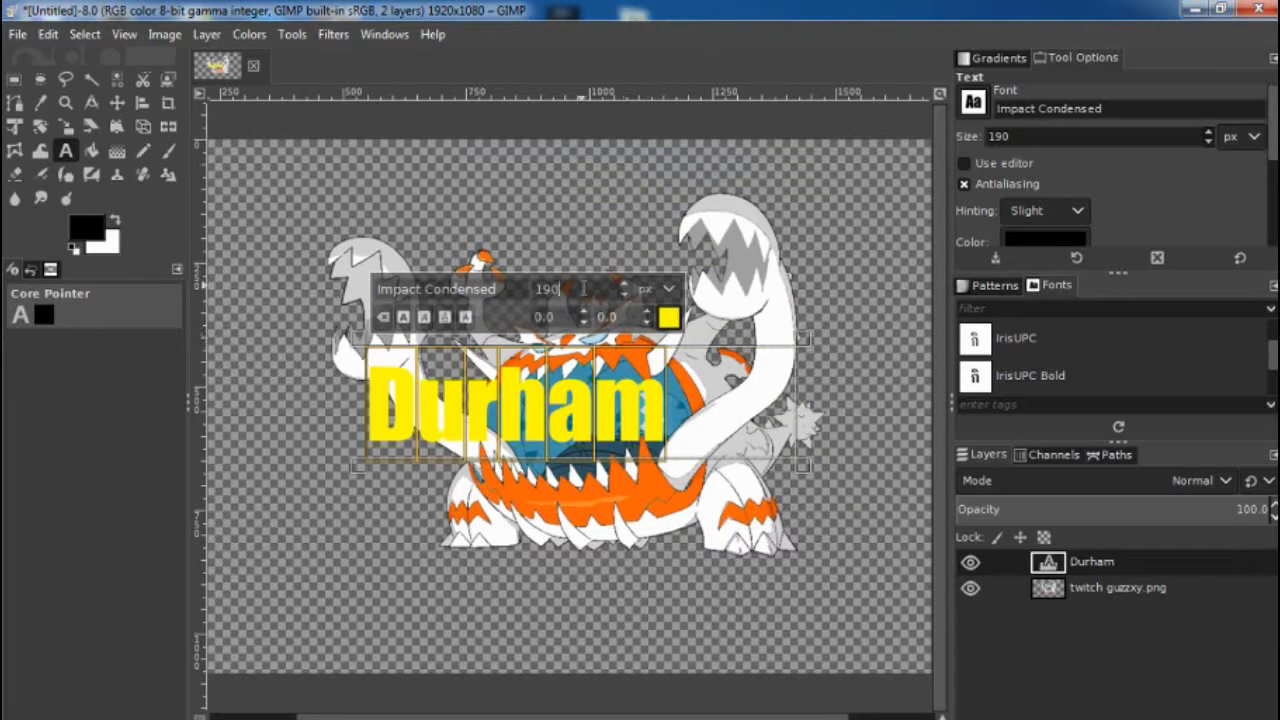
key(BackSpace)
key(BackSpace)
text(300)
key(Return)
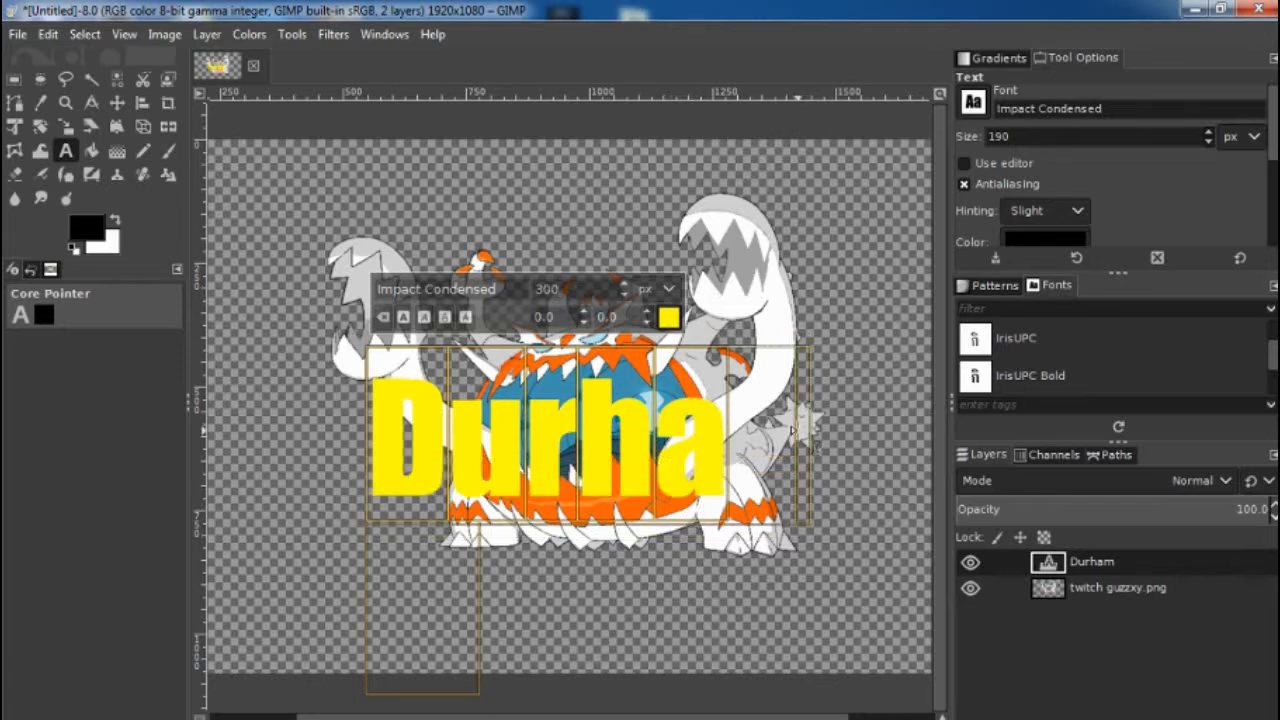
click(117, 102)
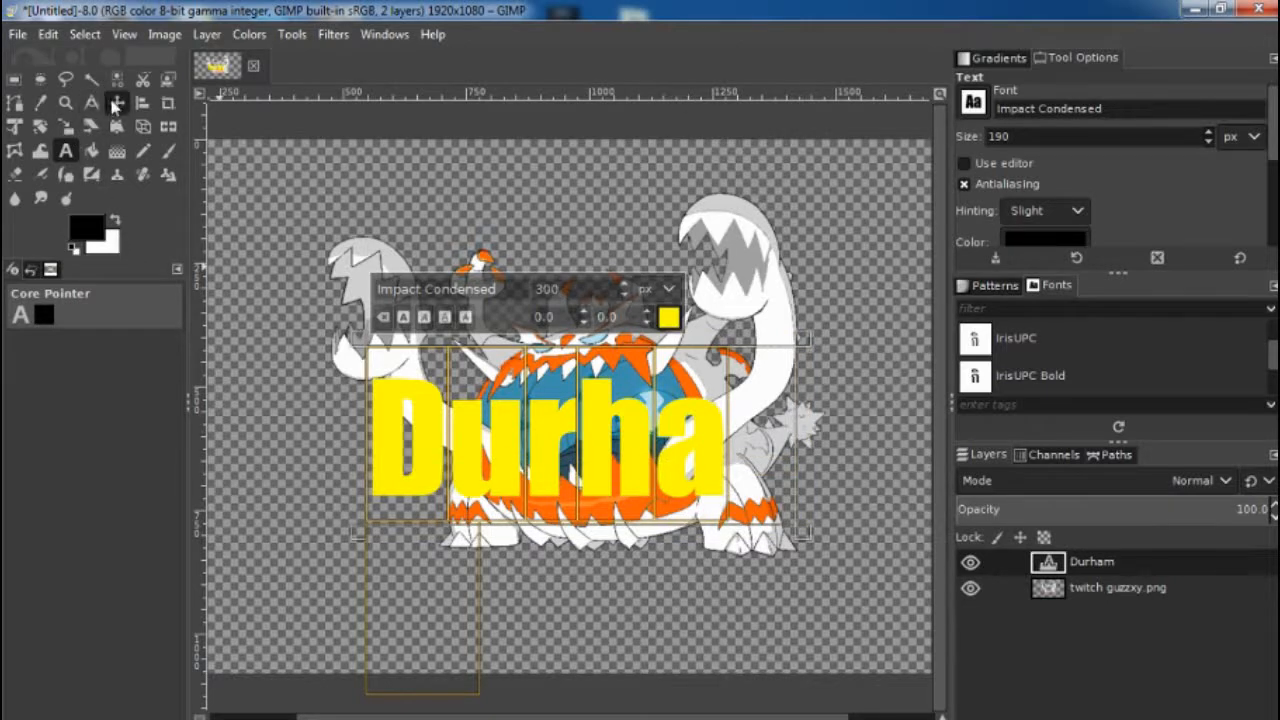
drag(626, 465, 604, 417)
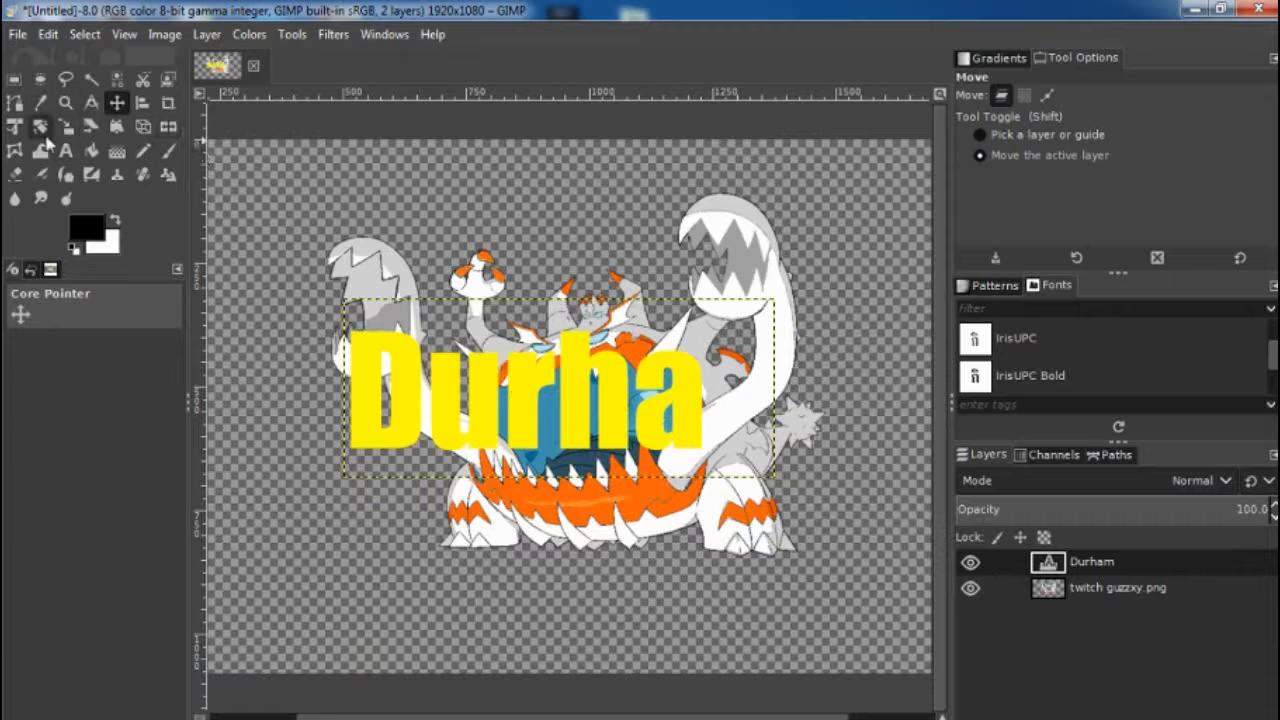
- Widen the Durham text box so the whole word fits on one line
click(66, 151)
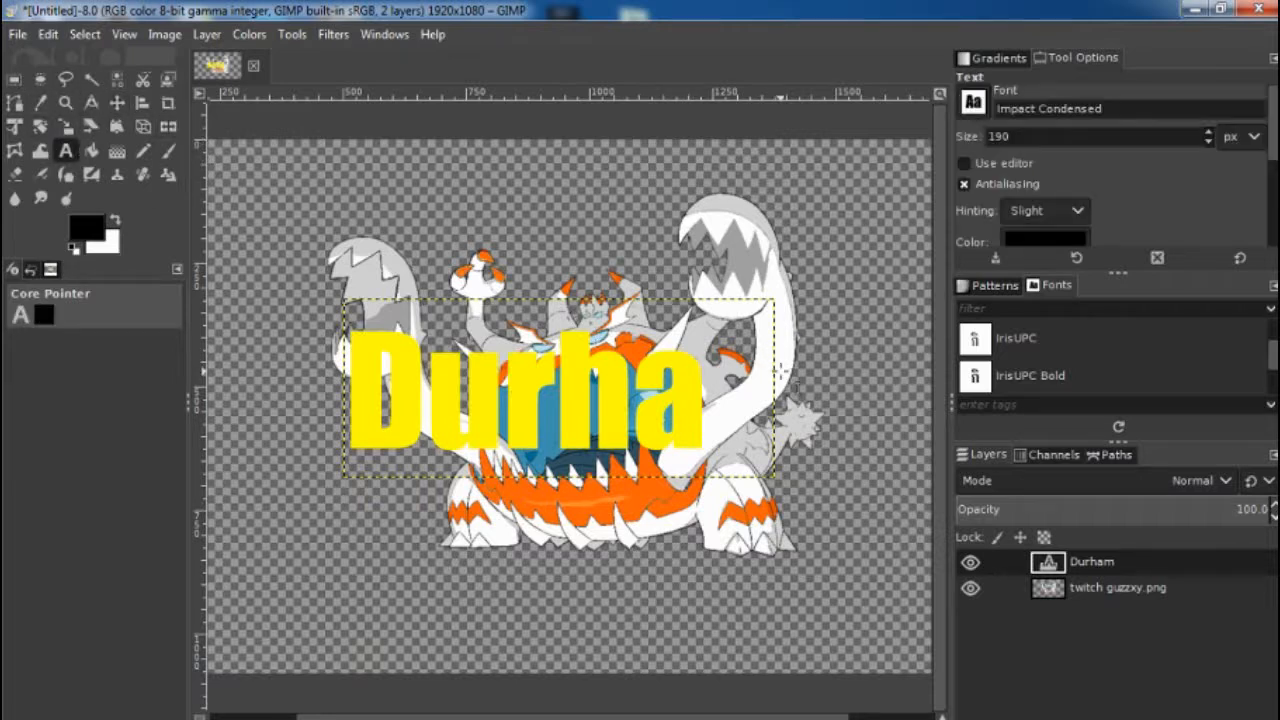
click(774, 370)
click(736, 392)
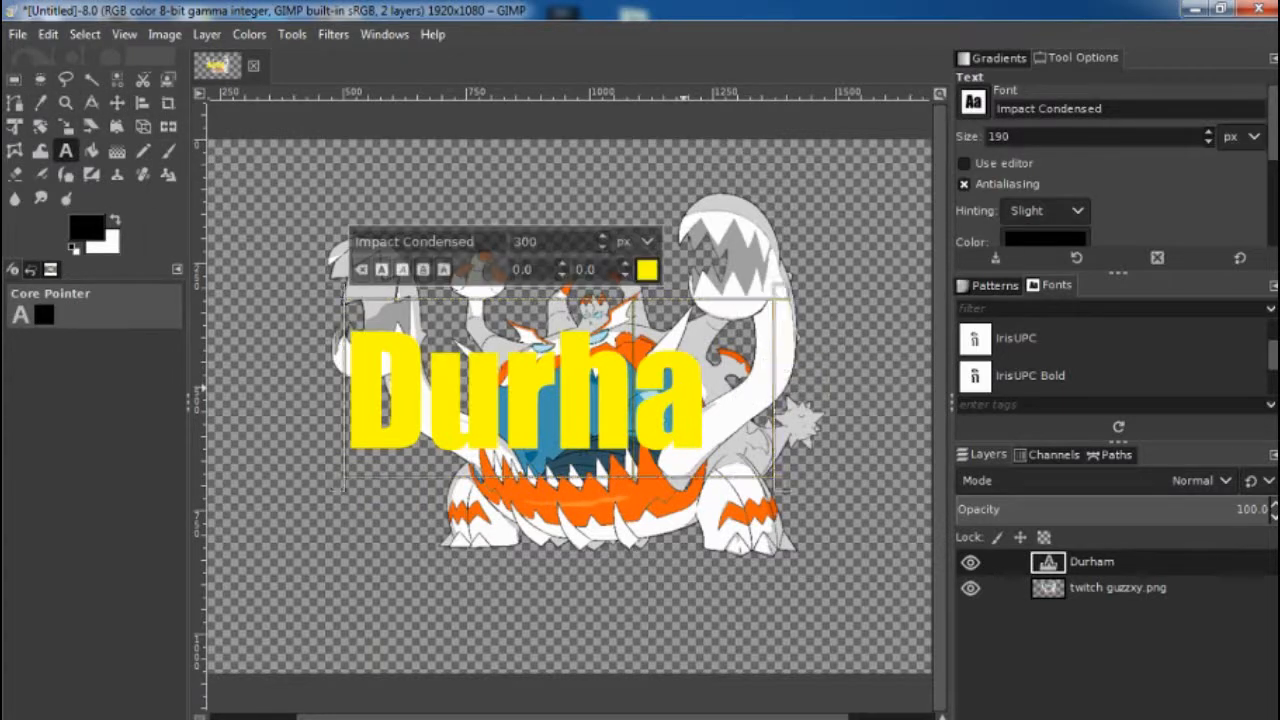
drag(777, 418, 890, 422)
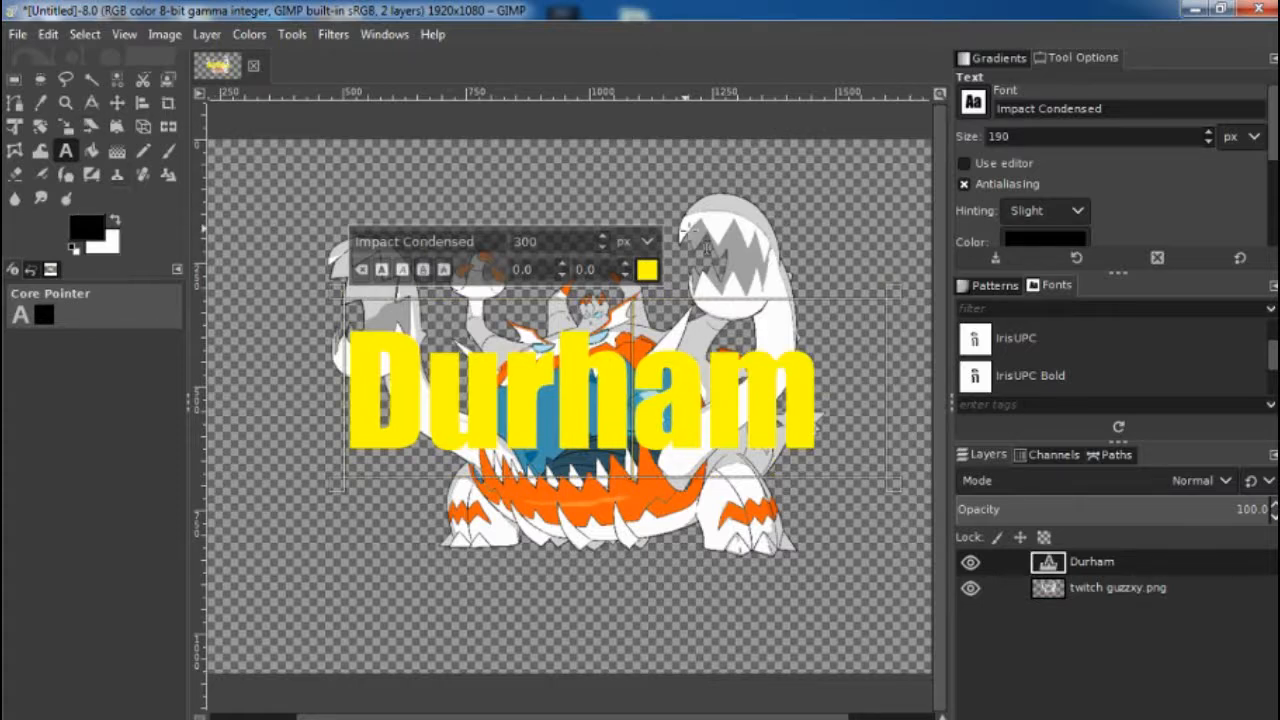
- Add a tall, narrow text box at 200 px with a D above the "a" of Durham and another D below it
click(679, 220)
drag(679, 228, 712, 543)
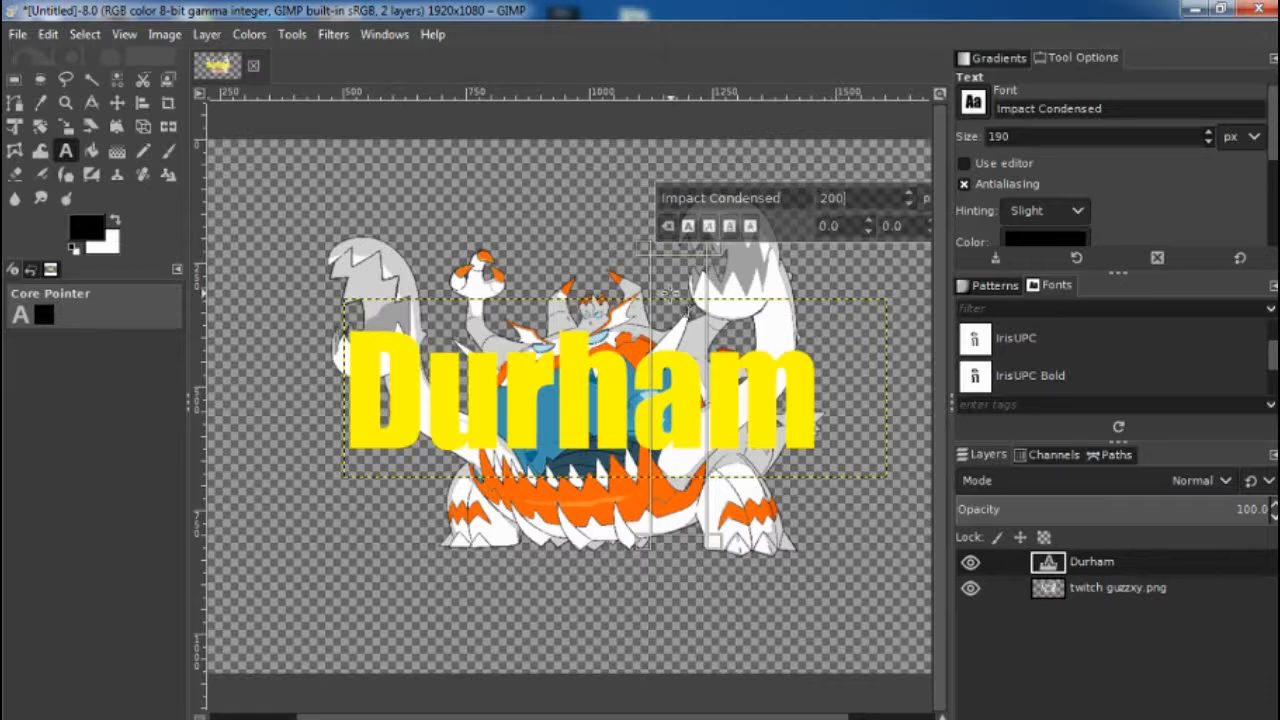
text(a)
click(653, 260)
text(D)
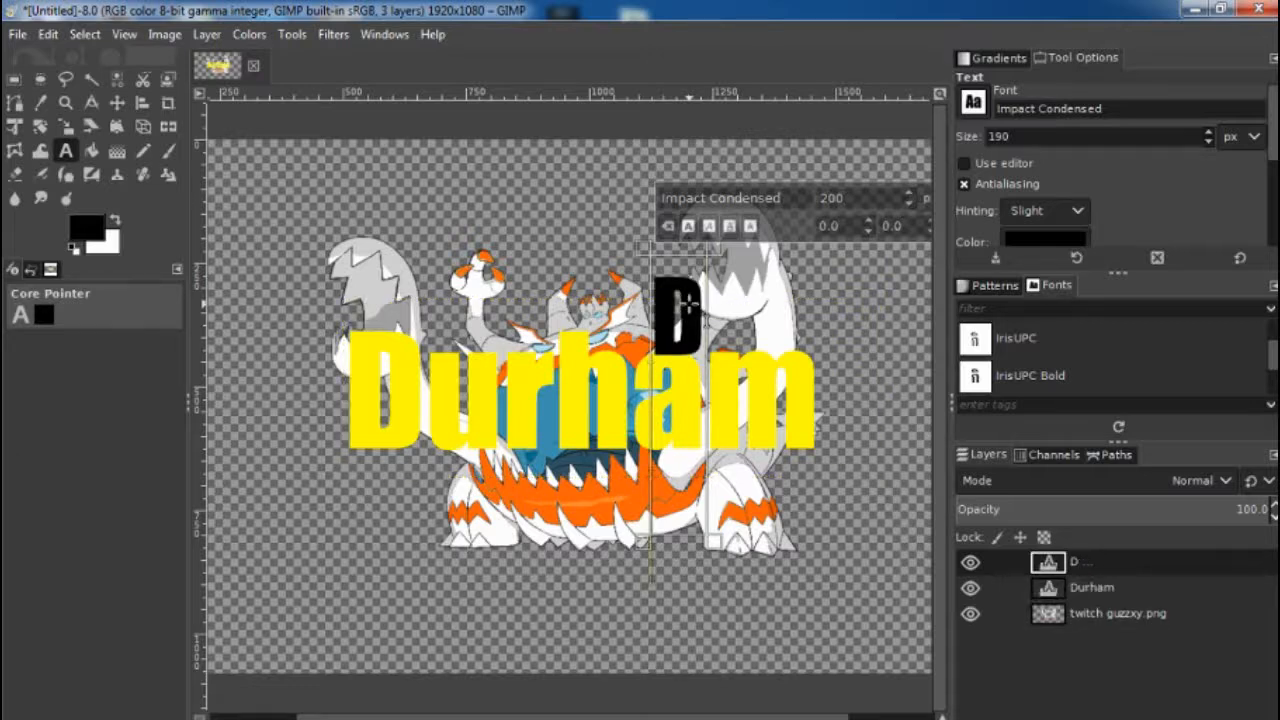
key(Return)
text(u)
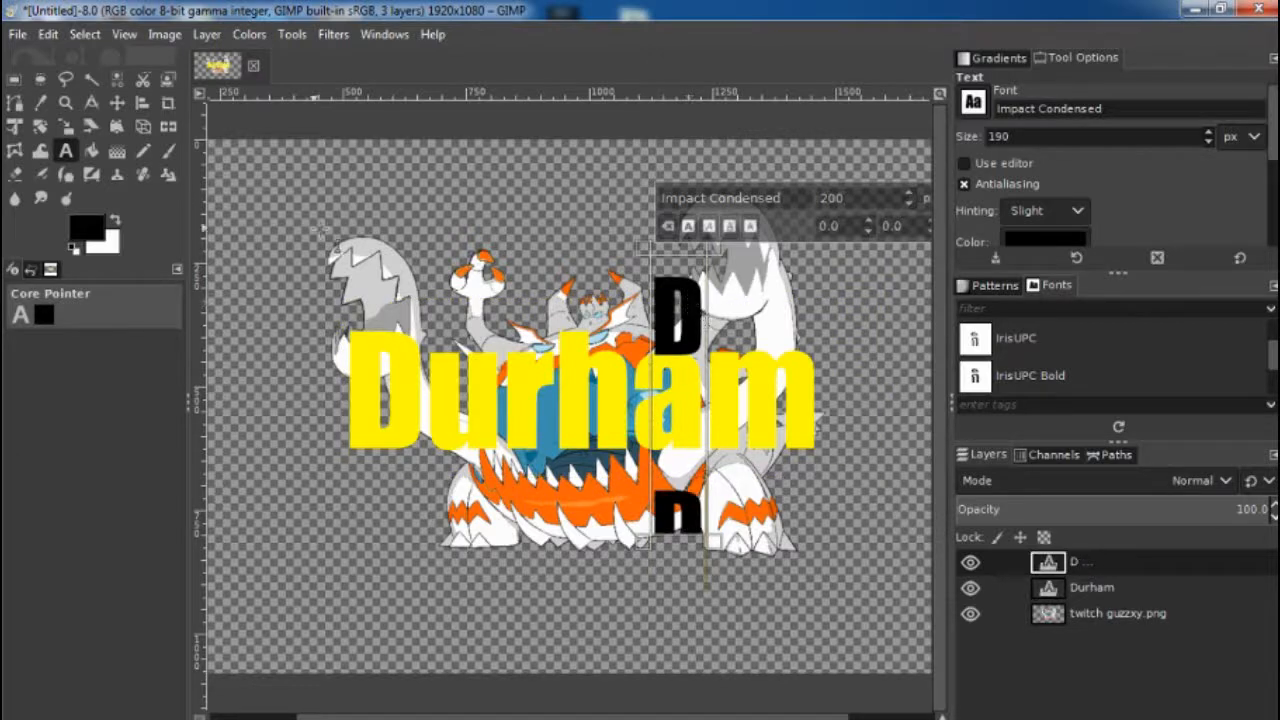
- Move the stacked letters up and slightly left to line them up with the "a" of Durham
click(117, 102)
drag(726, 417, 697, 398)
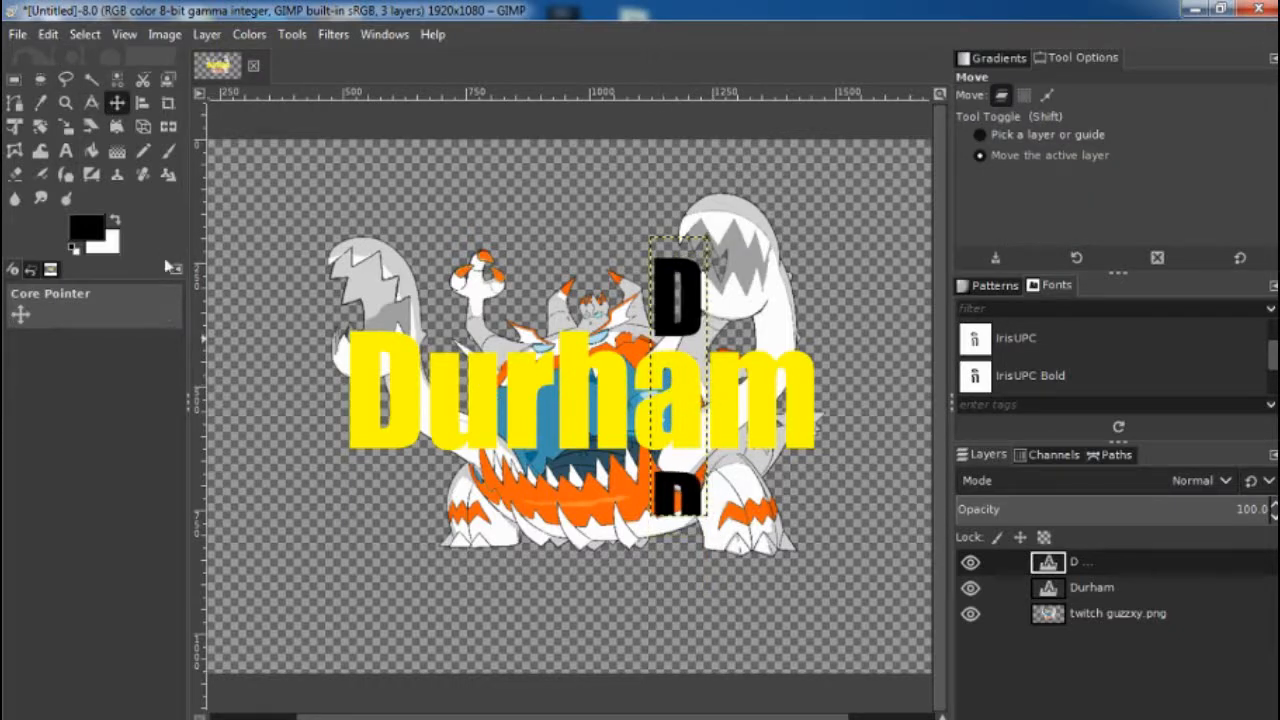
drag(671, 329, 664, 325)
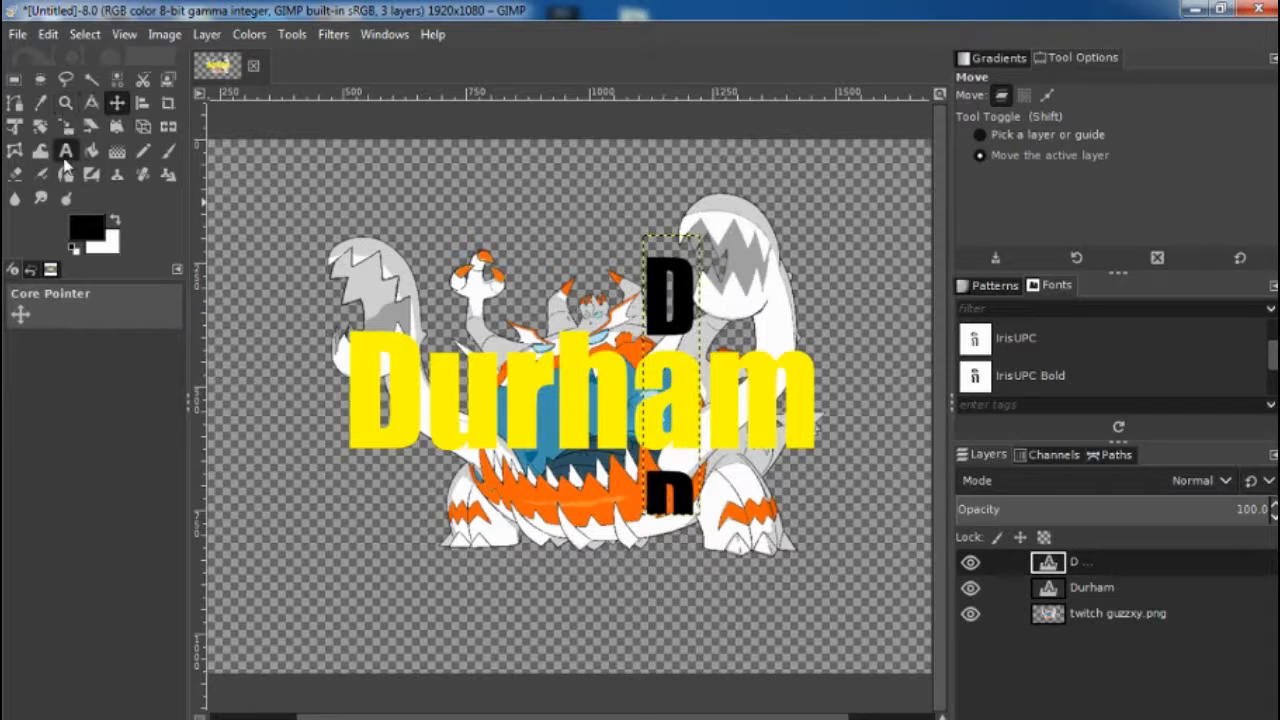
- Extend the stacked letters' text box downward so the lower D fits completely
click(65, 153)
click(675, 510)
drag(676, 546, 661, 595)
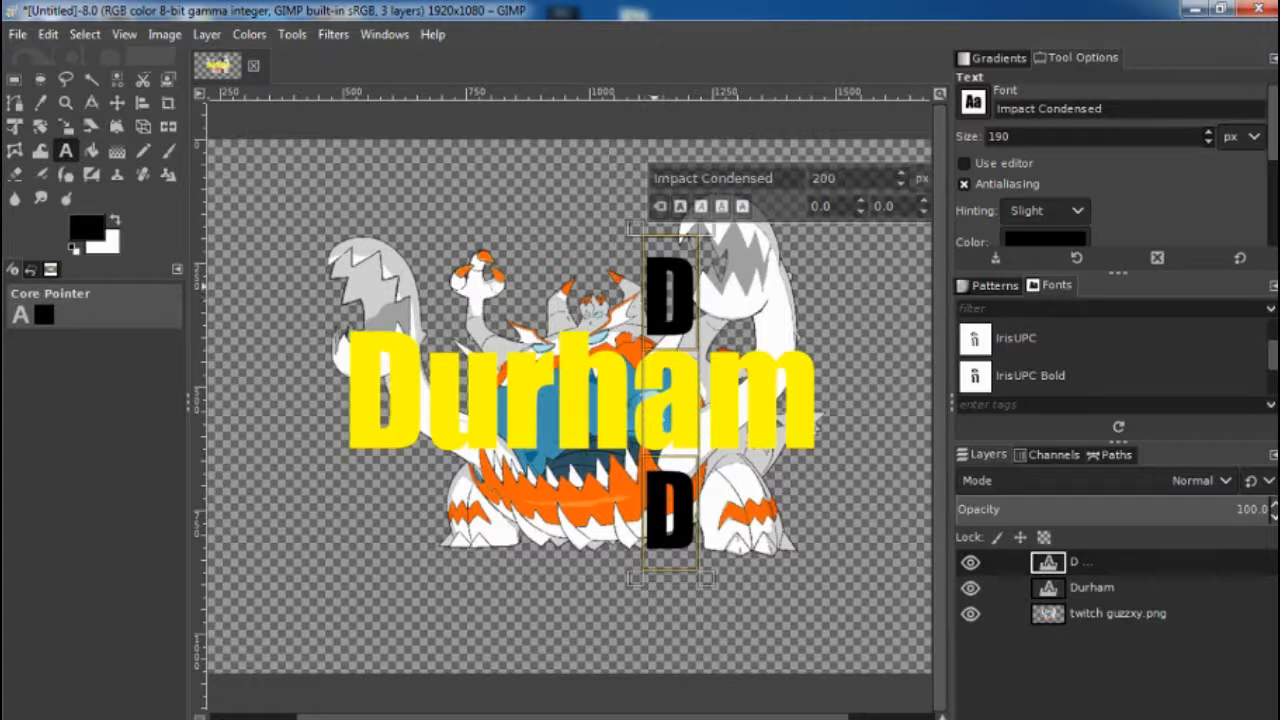
- Color the two stacked D letters yellow and line them up again above and below the "a" of Durham
click(117, 102)
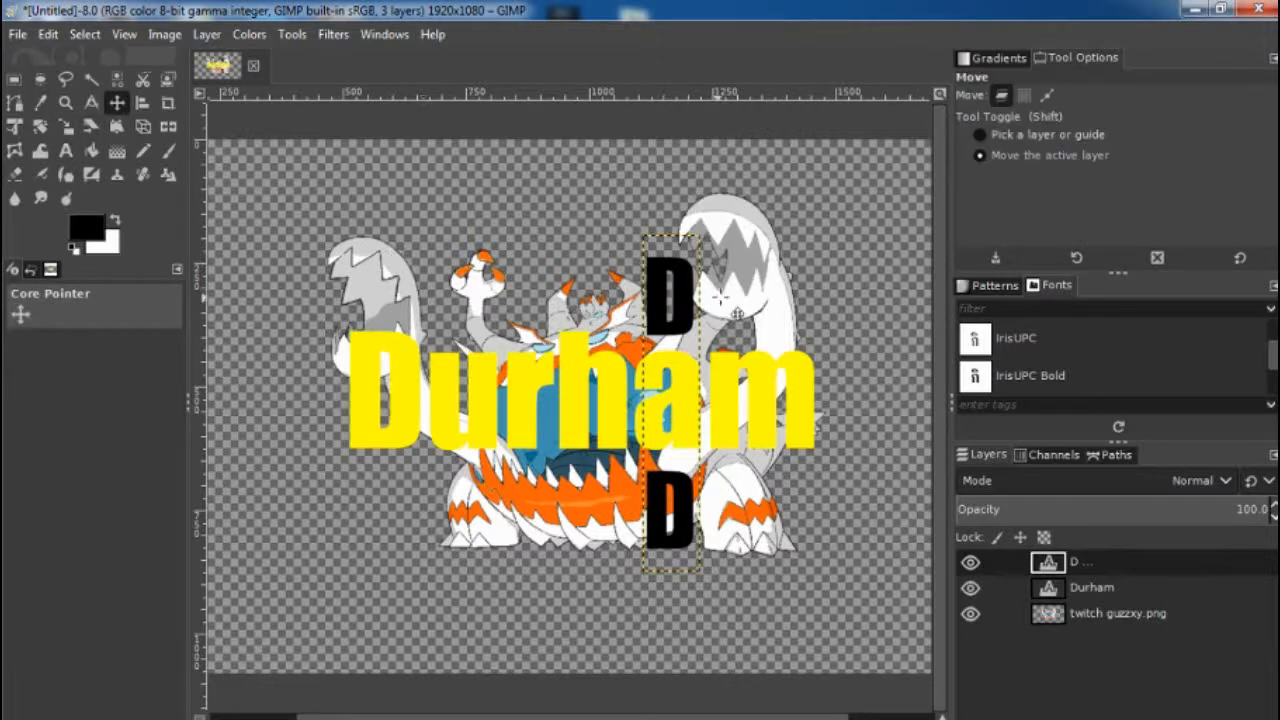
drag(705, 320, 535, 290)
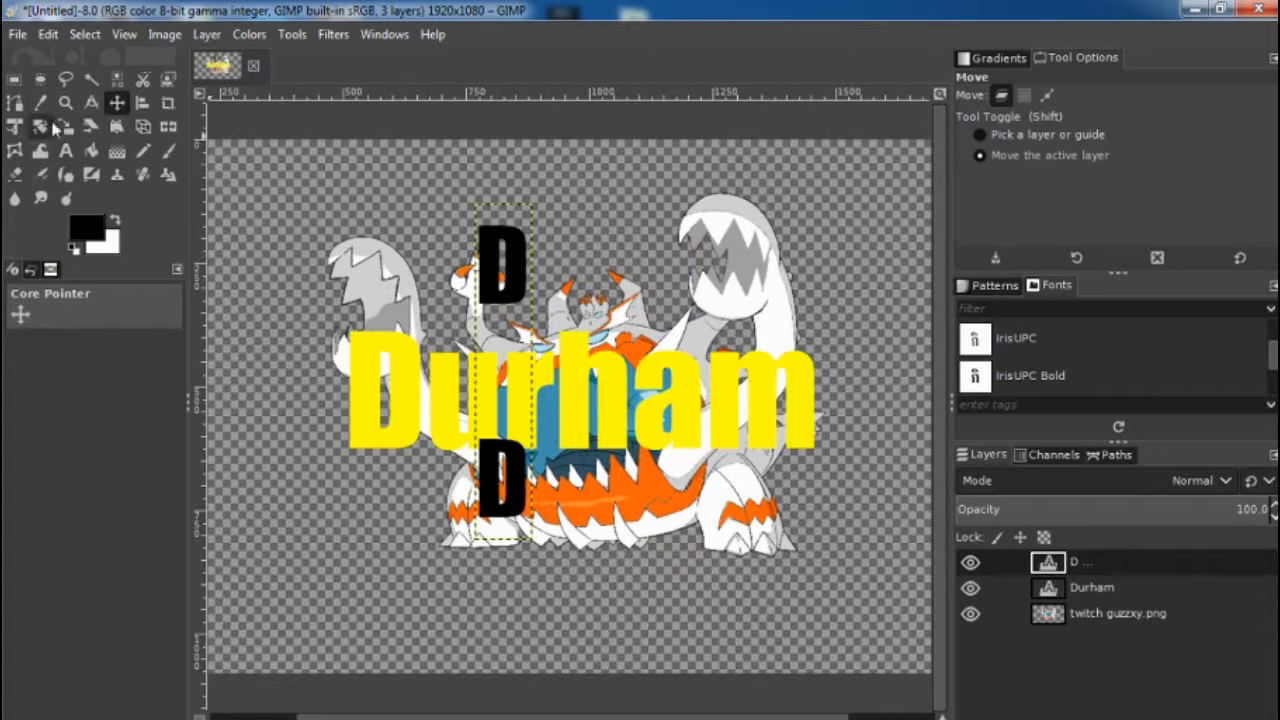
click(65, 150)
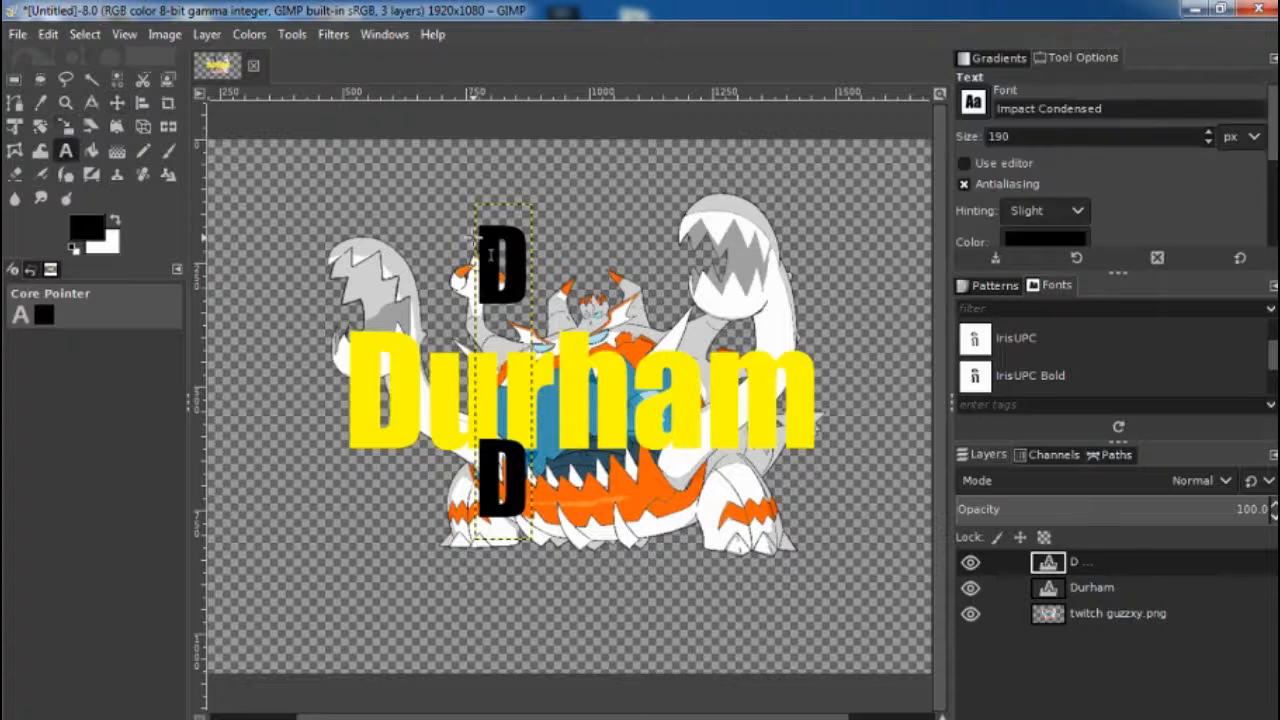
click(493, 258)
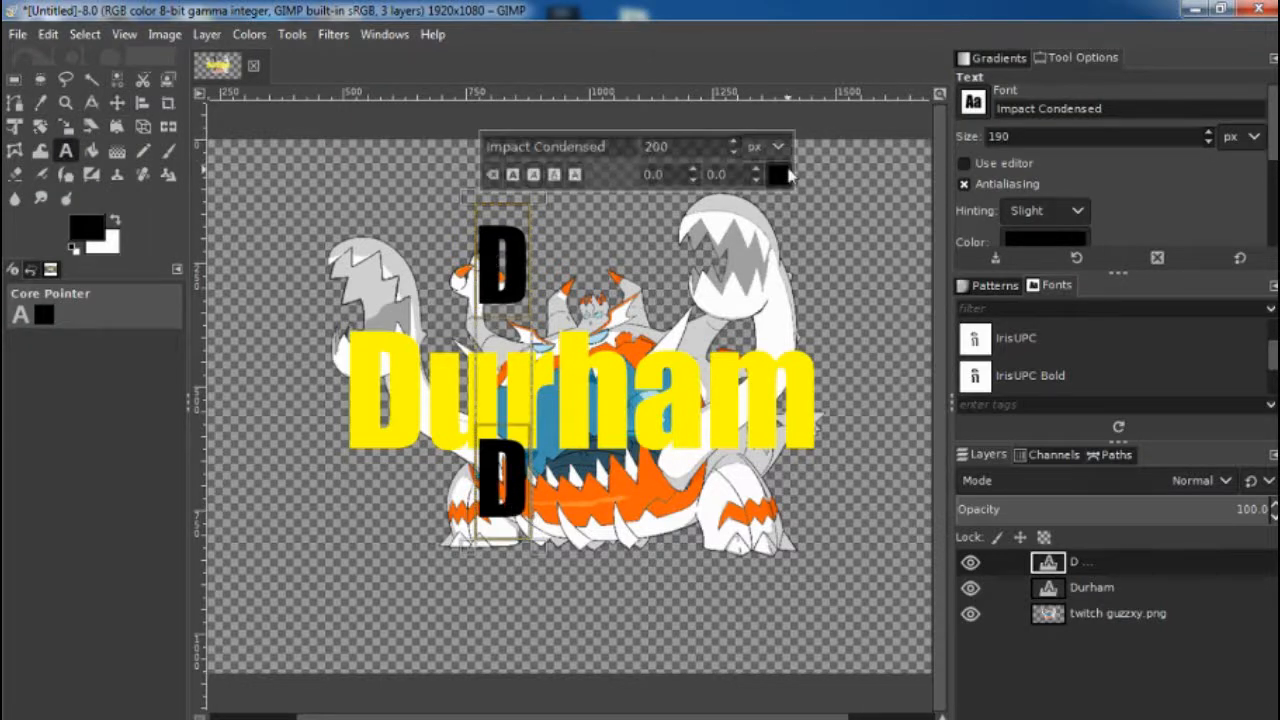
click(780, 175)
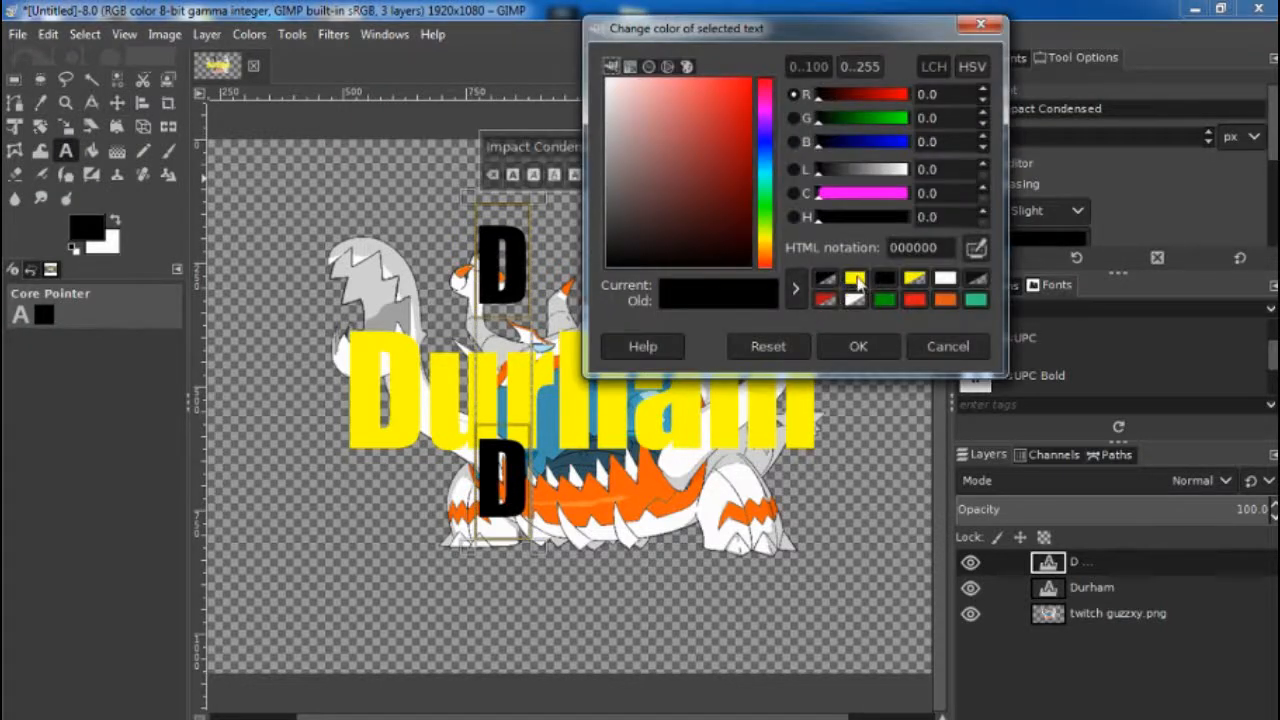
click(856, 280)
click(858, 346)
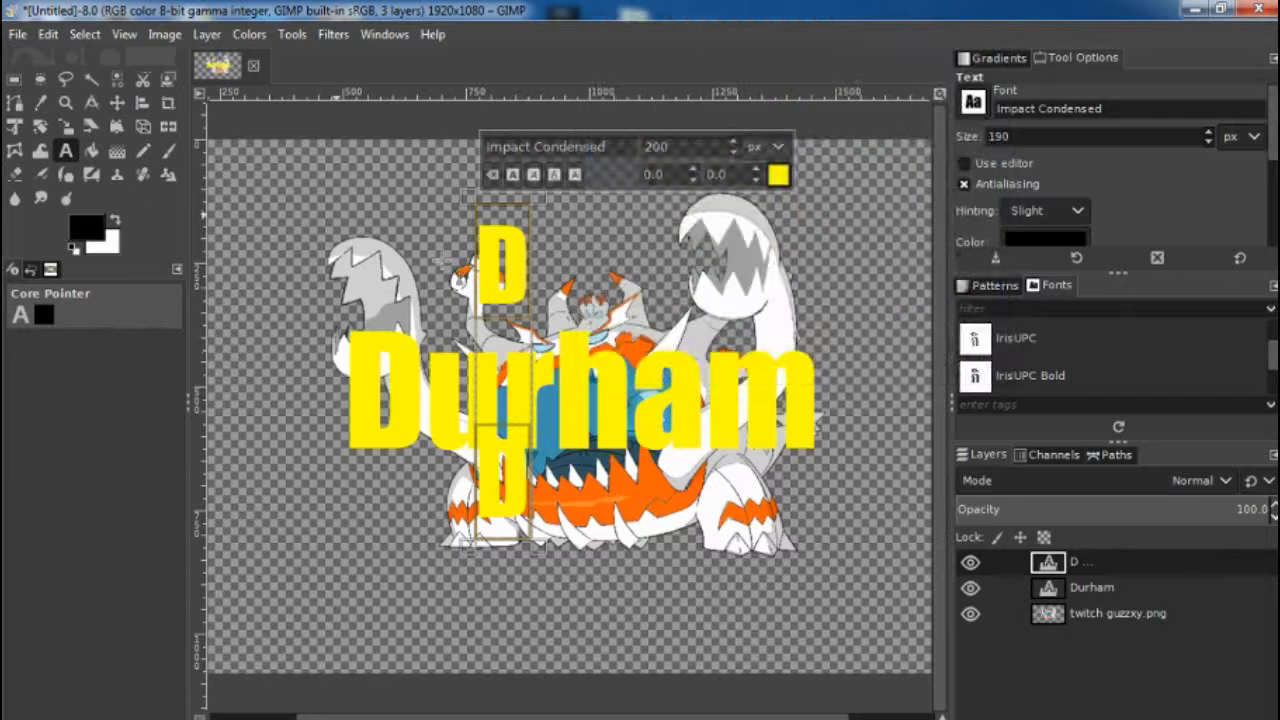
click(117, 102)
drag(494, 275, 661, 316)
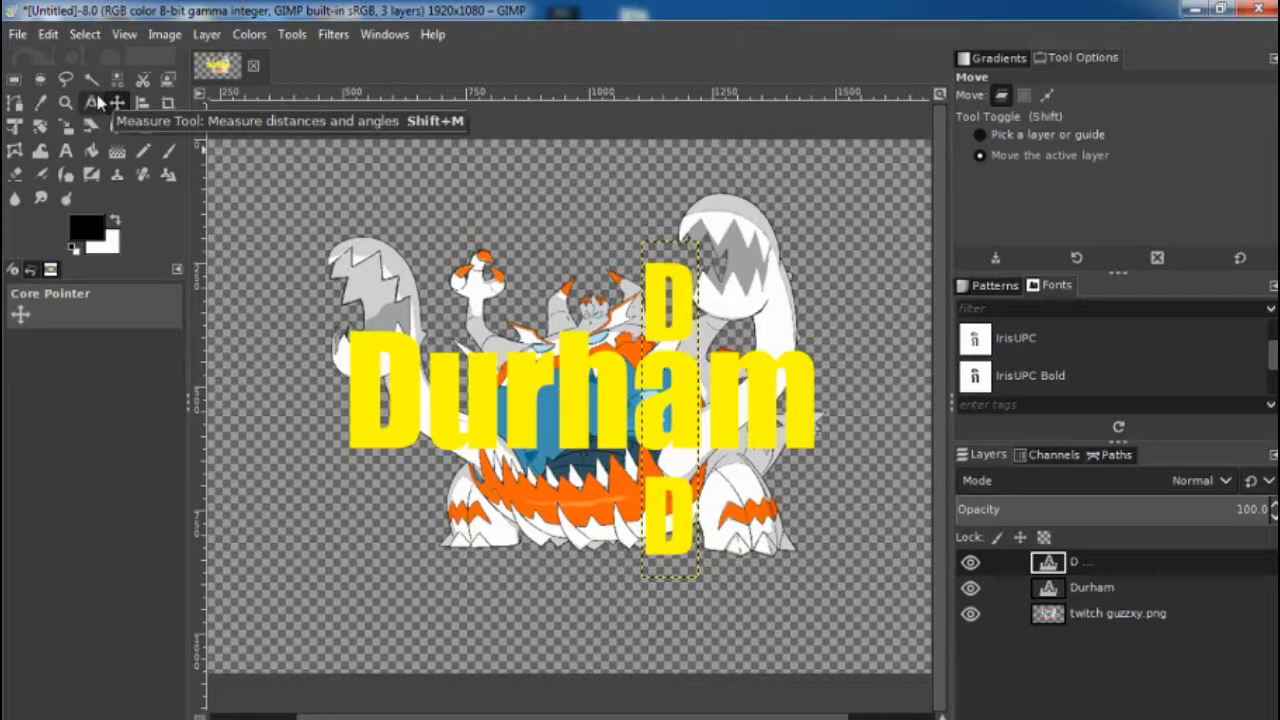
- Select the two yellow D letters by color and stroke the selection with a 5 px solid black line
click(117, 79)
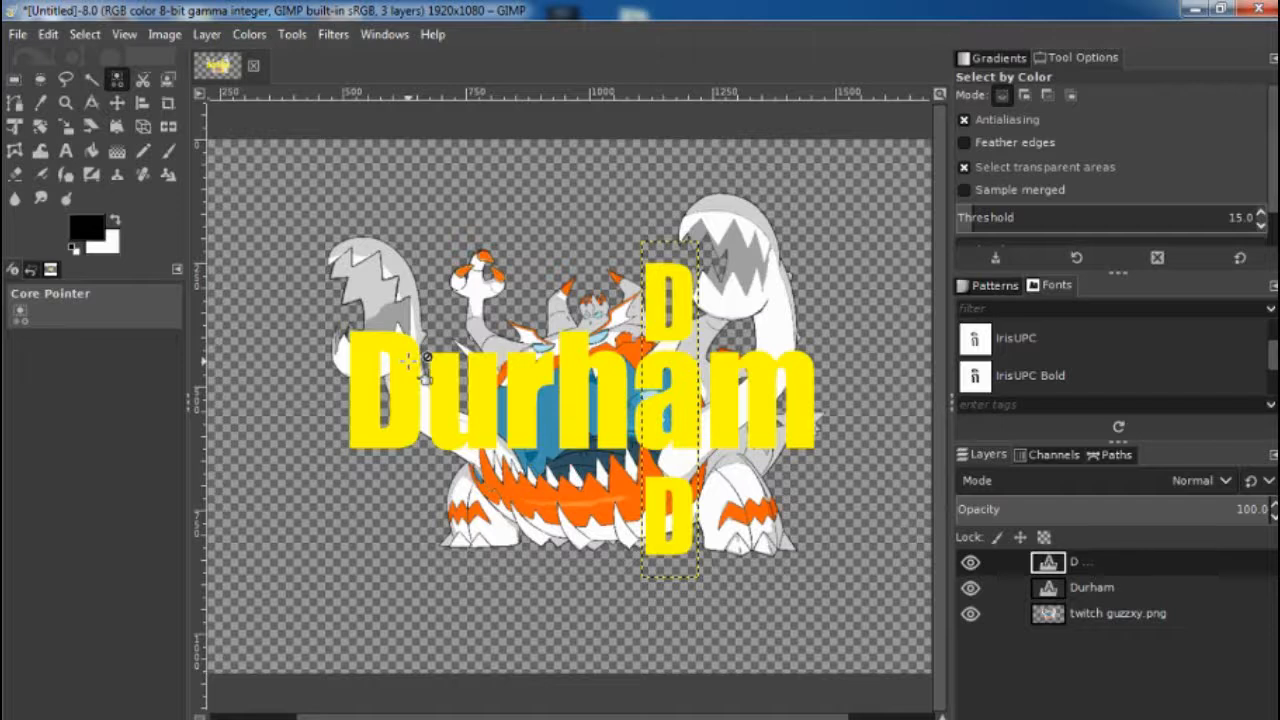
click(685, 305)
right_click(696, 330)
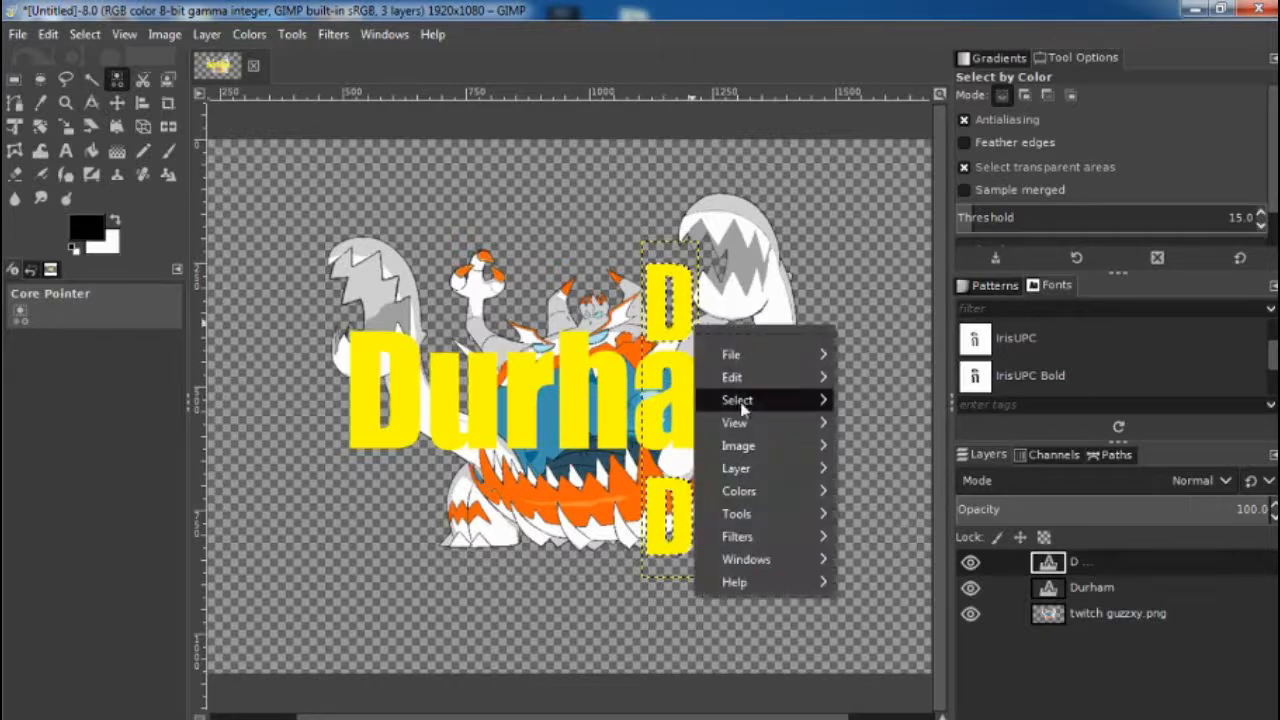
mouse_move(748, 362)
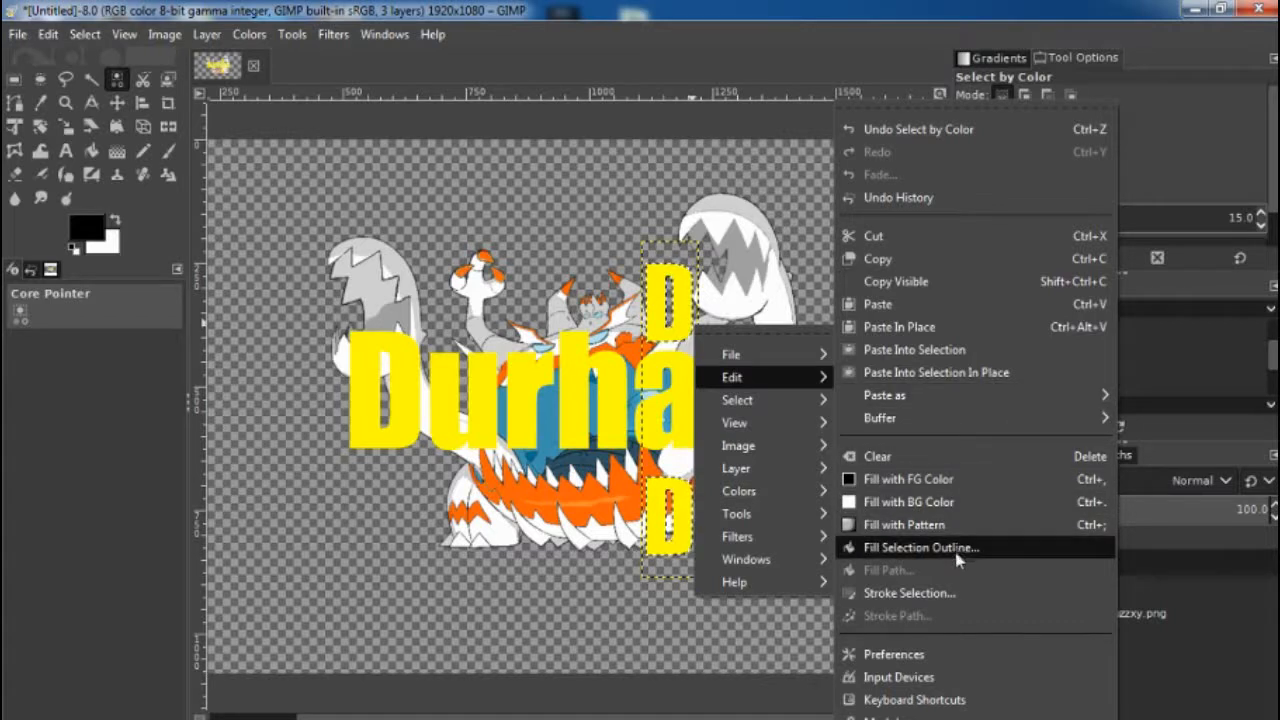
click(951, 592)
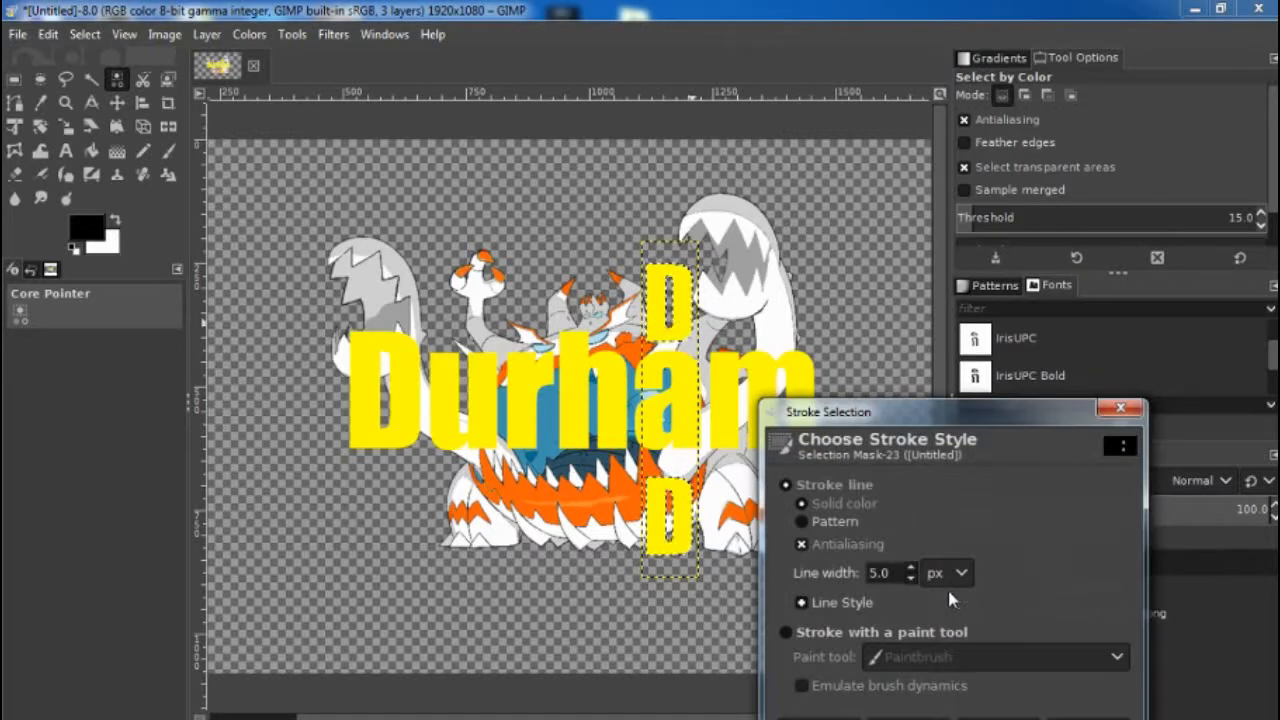
key(Return)
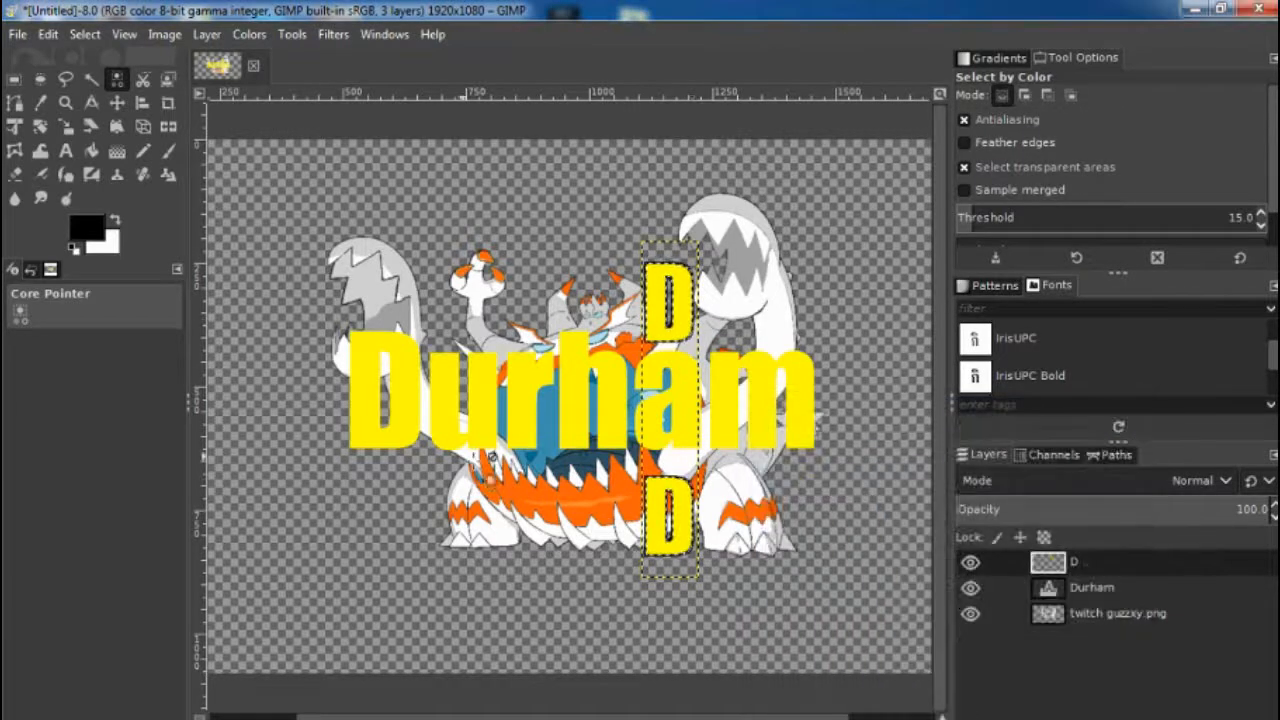
click(117, 102)
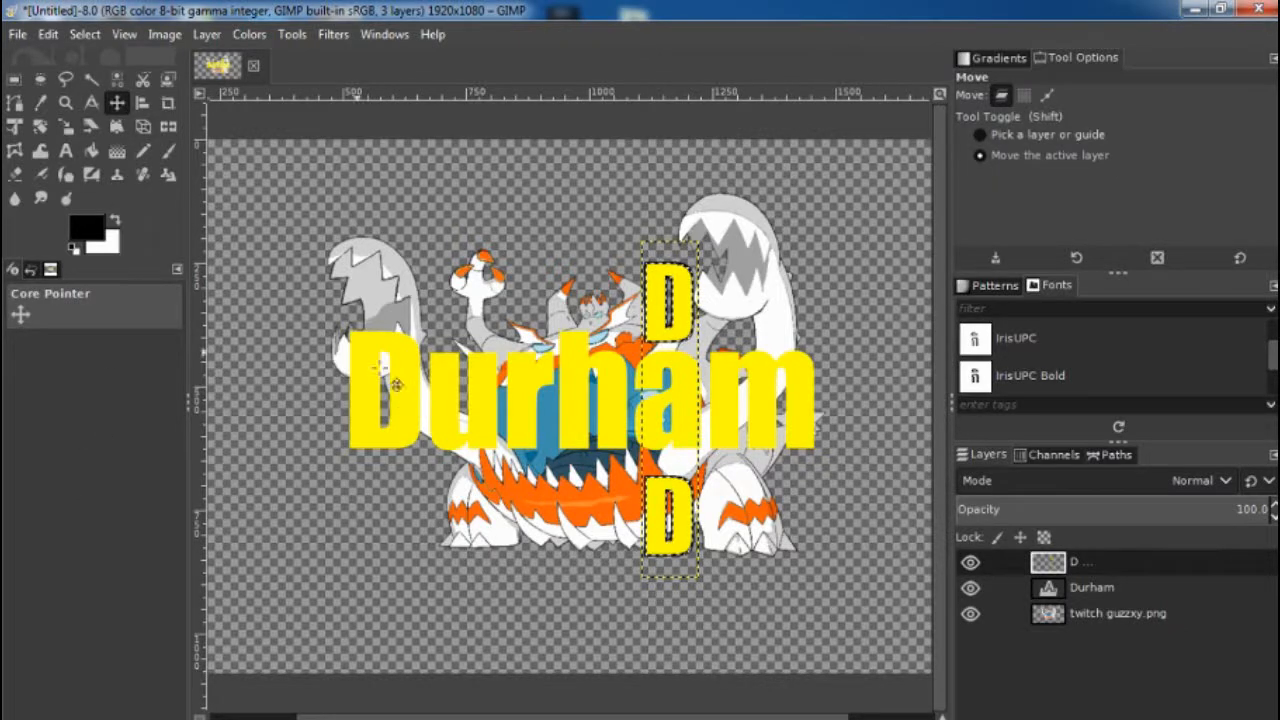
- Select the yellow Durham lettering on its own layer by color and stroke it with a 5 px solid black line
click(65, 151)
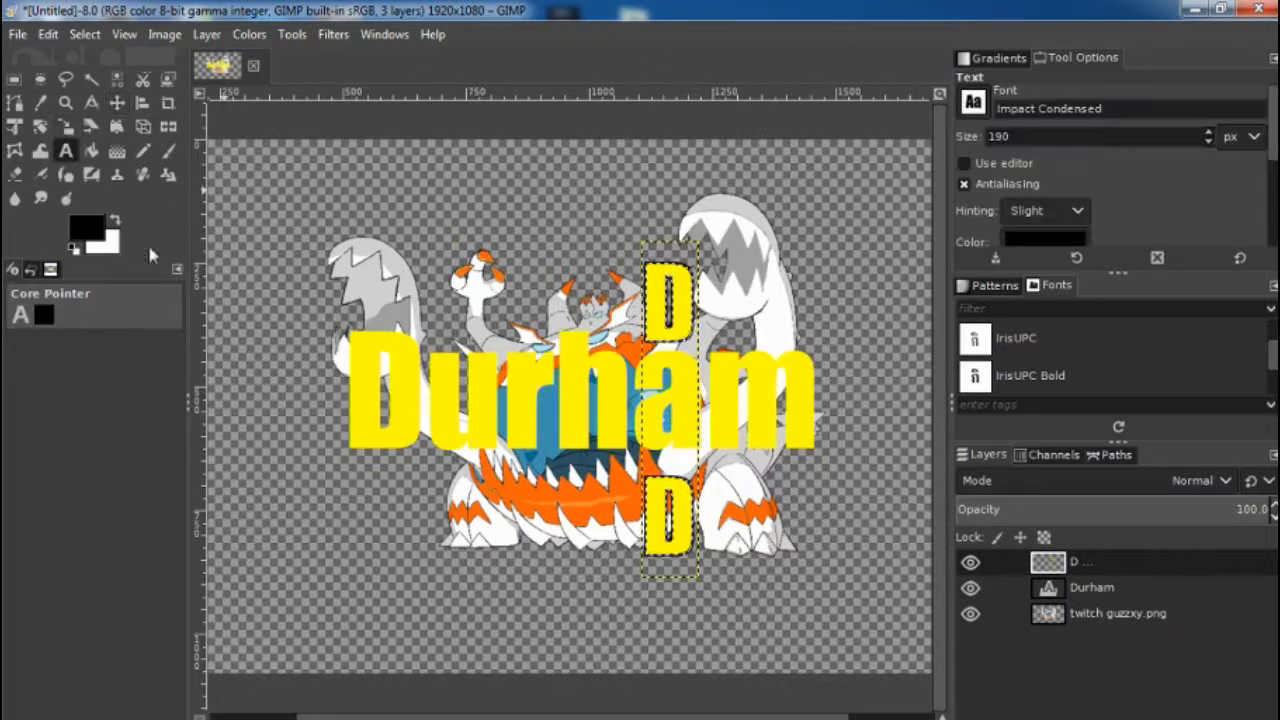
click(389, 437)
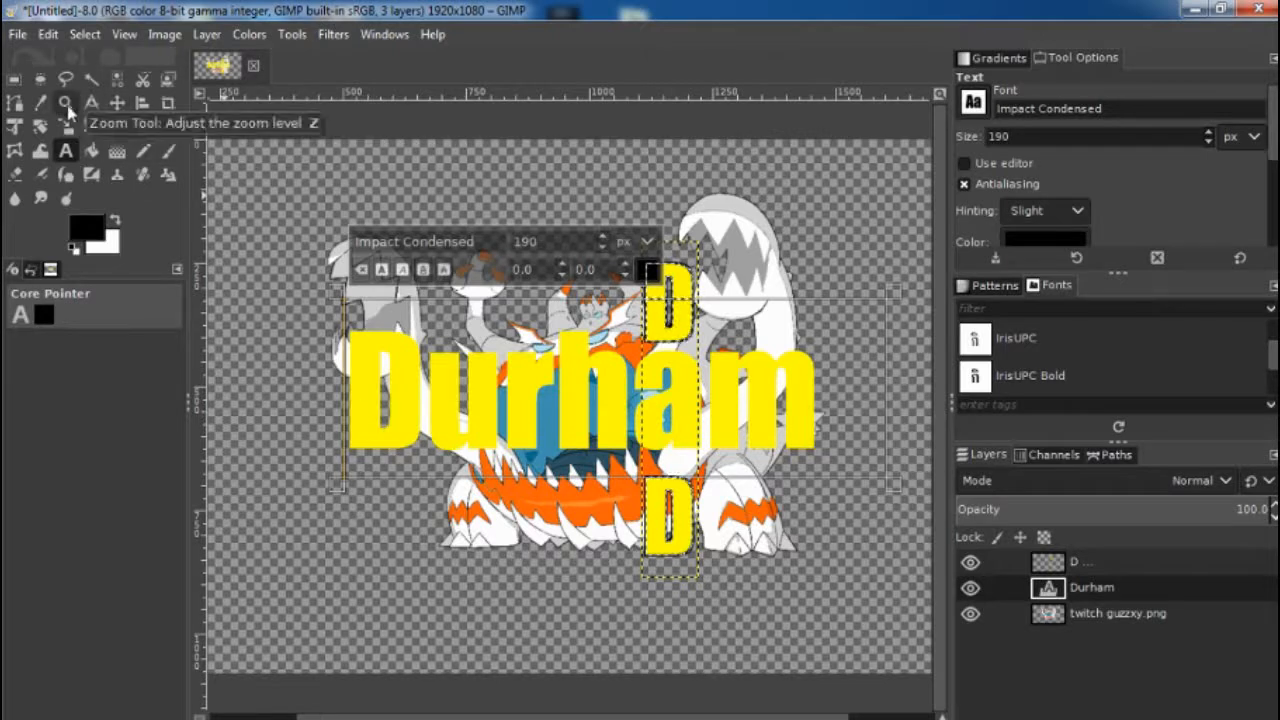
click(117, 78)
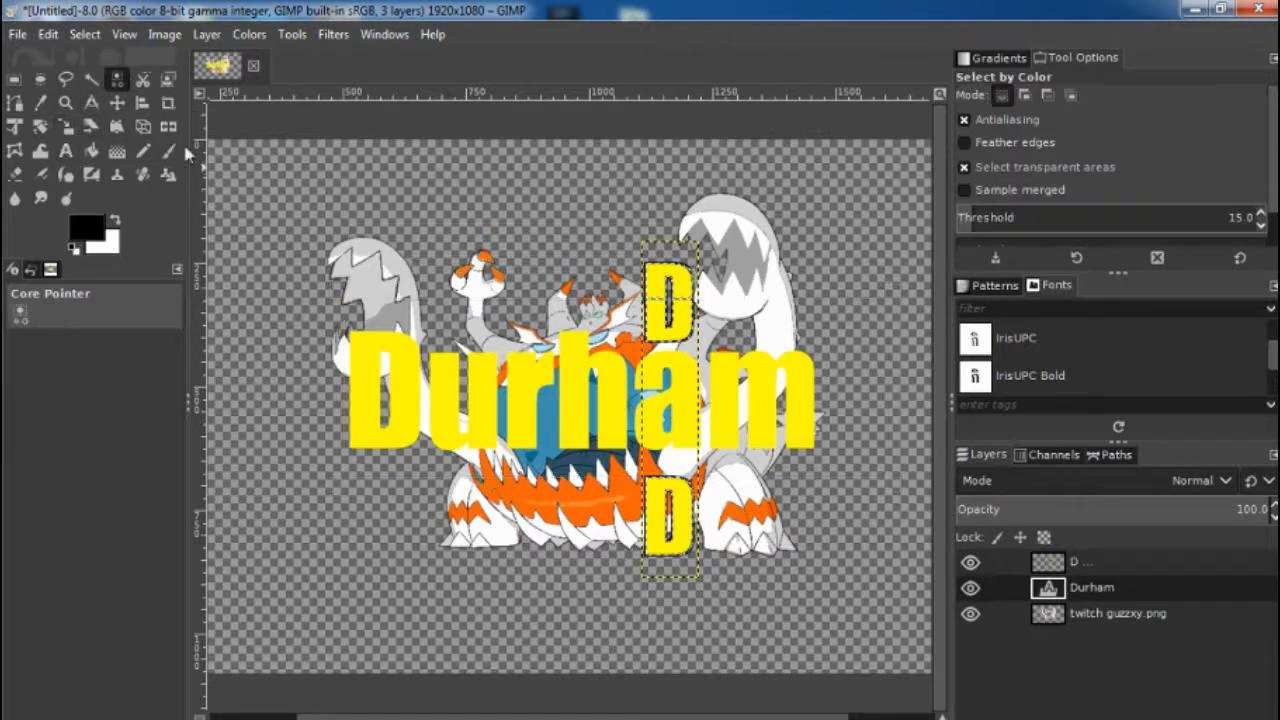
click(366, 360)
right_click(401, 338)
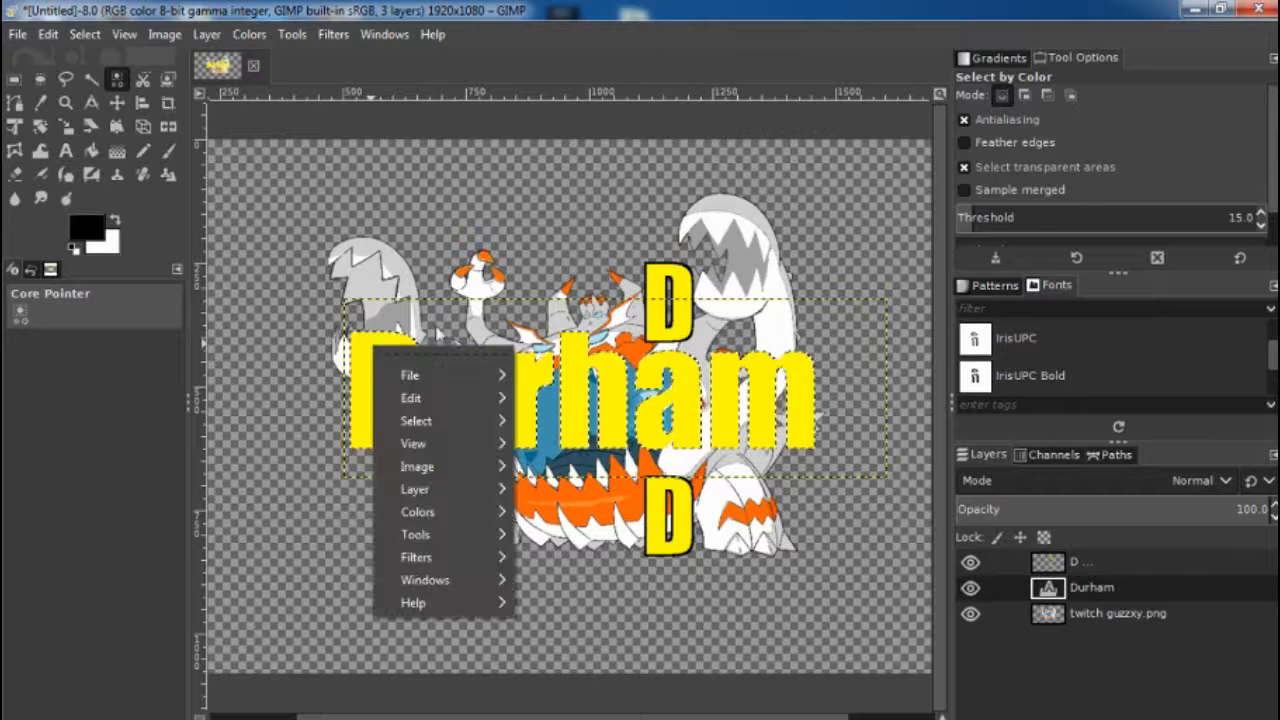
mouse_move(430, 398)
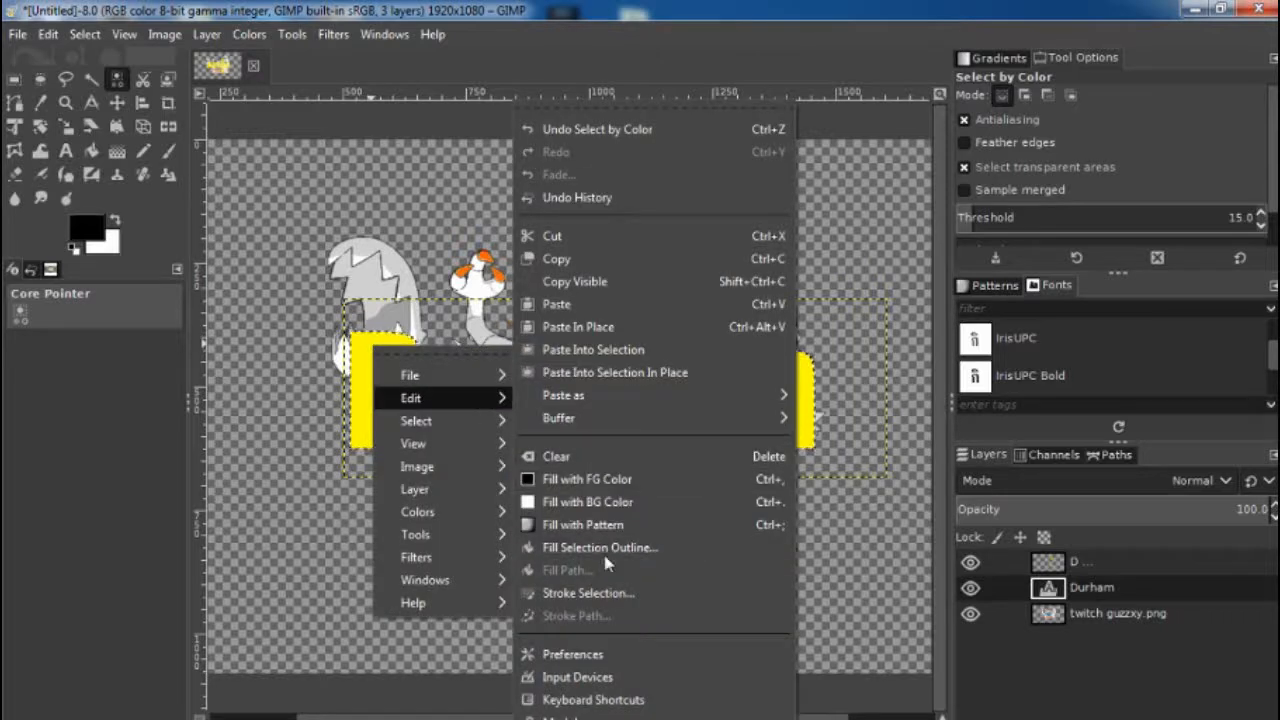
click(608, 593)
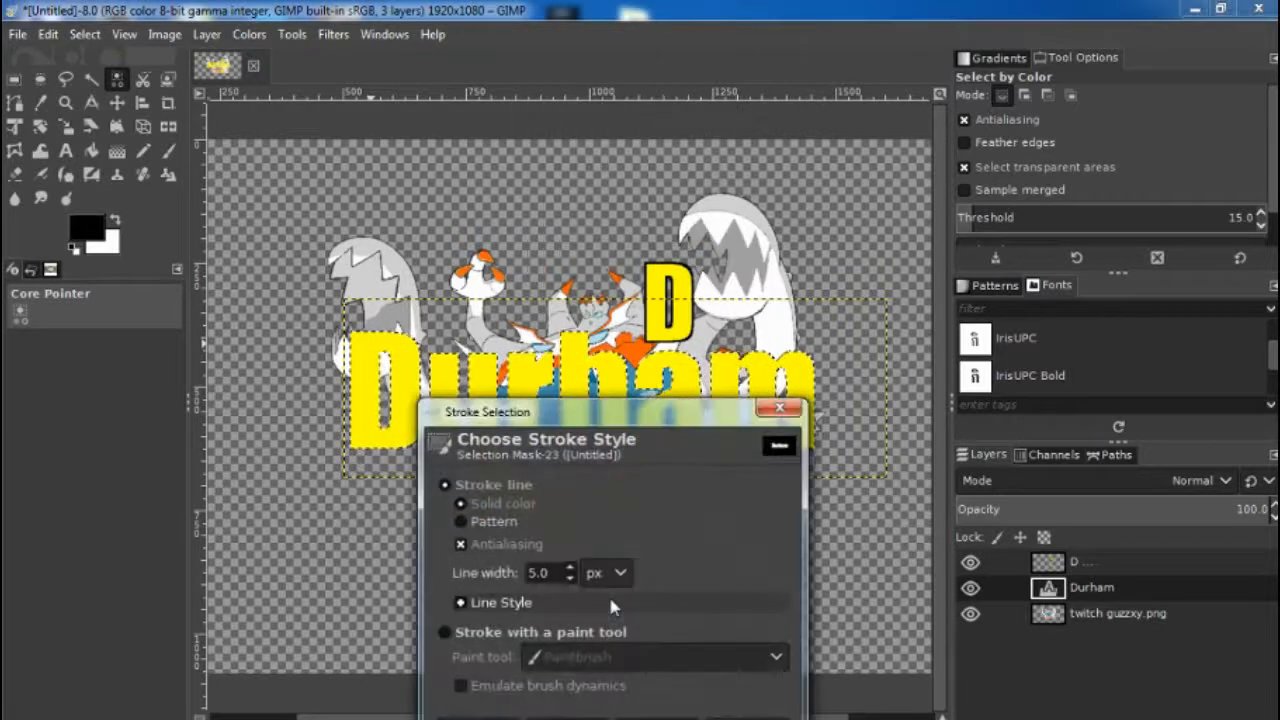
click(630, 710)
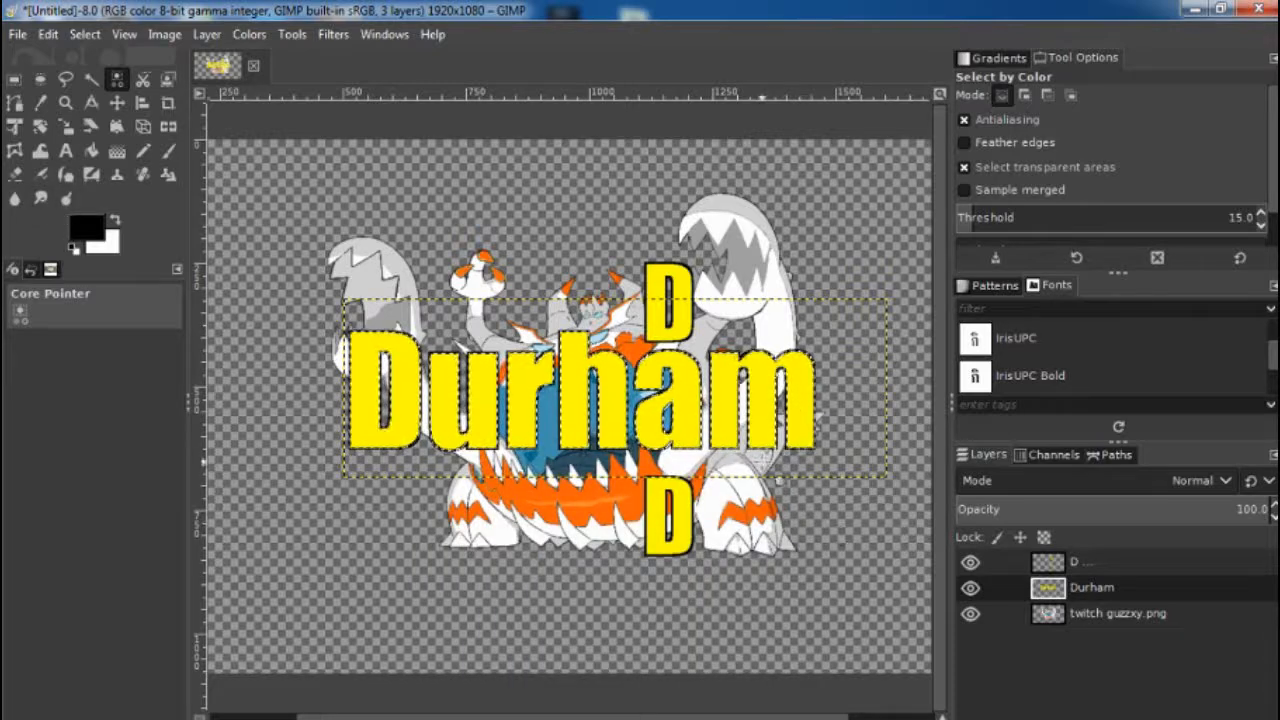
click(116, 103)
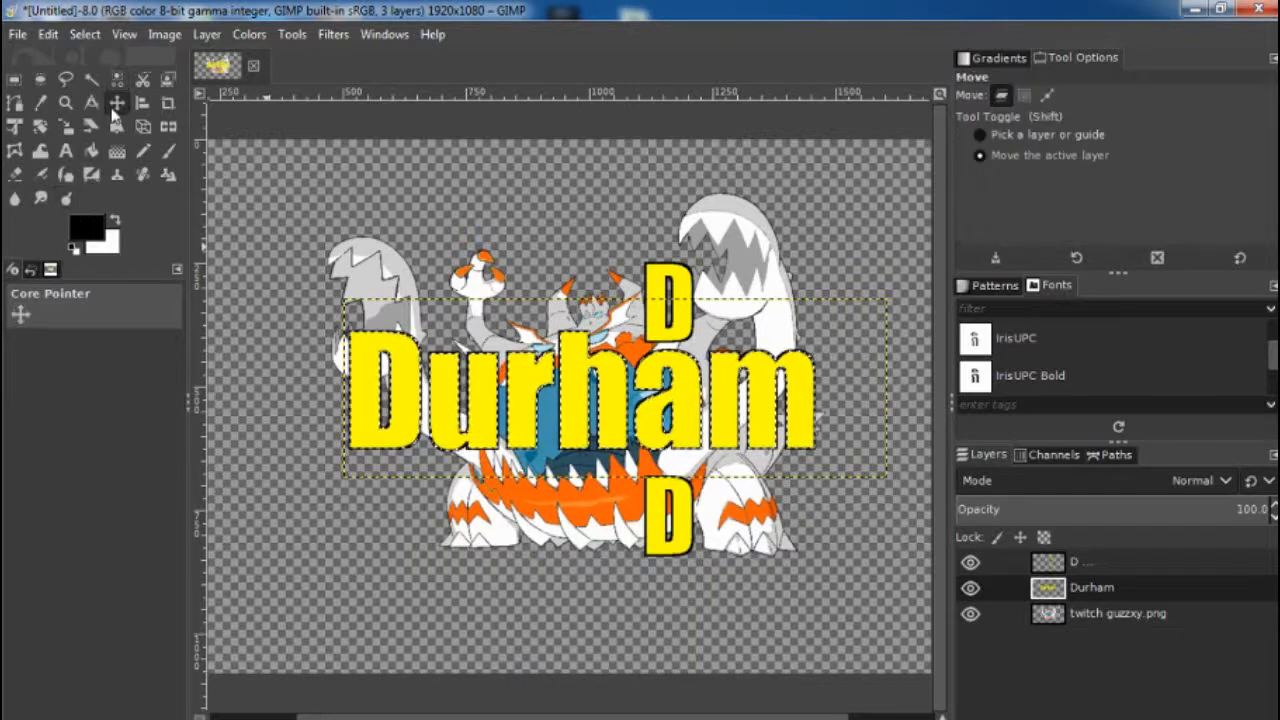
- Save the project as video.xcf in the desktop's New folder
click(18, 36)
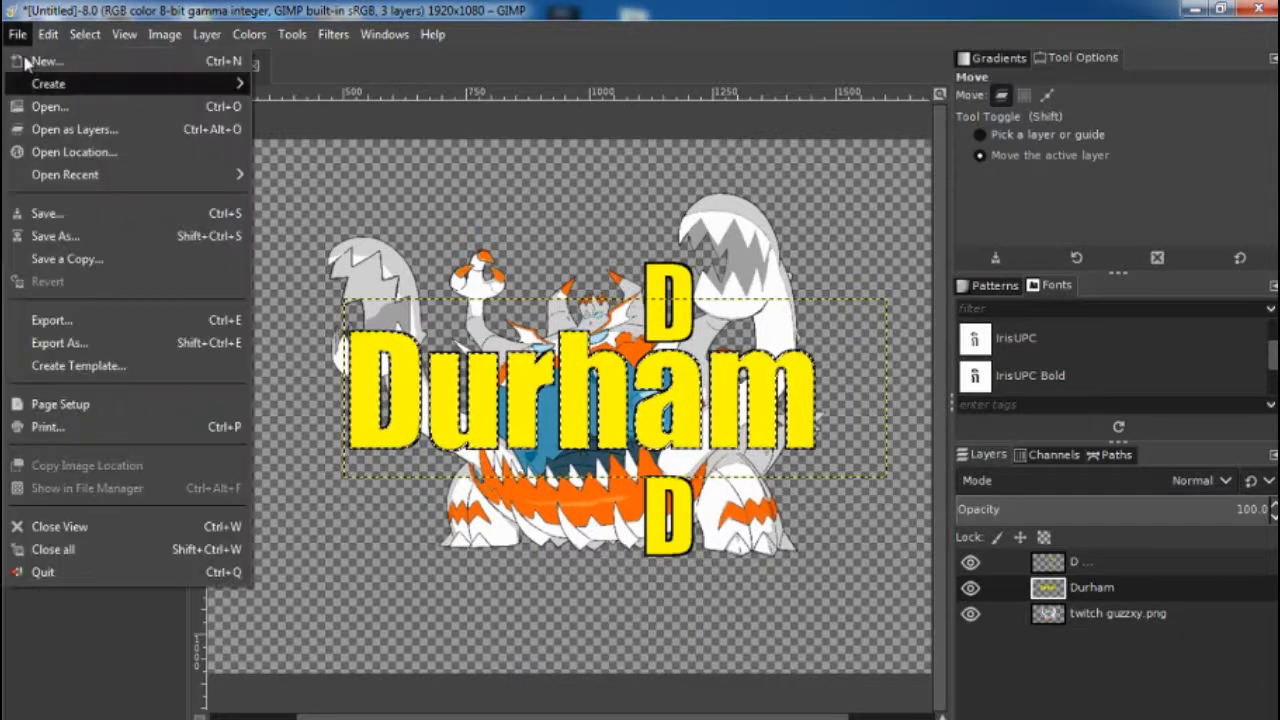
click(141, 240)
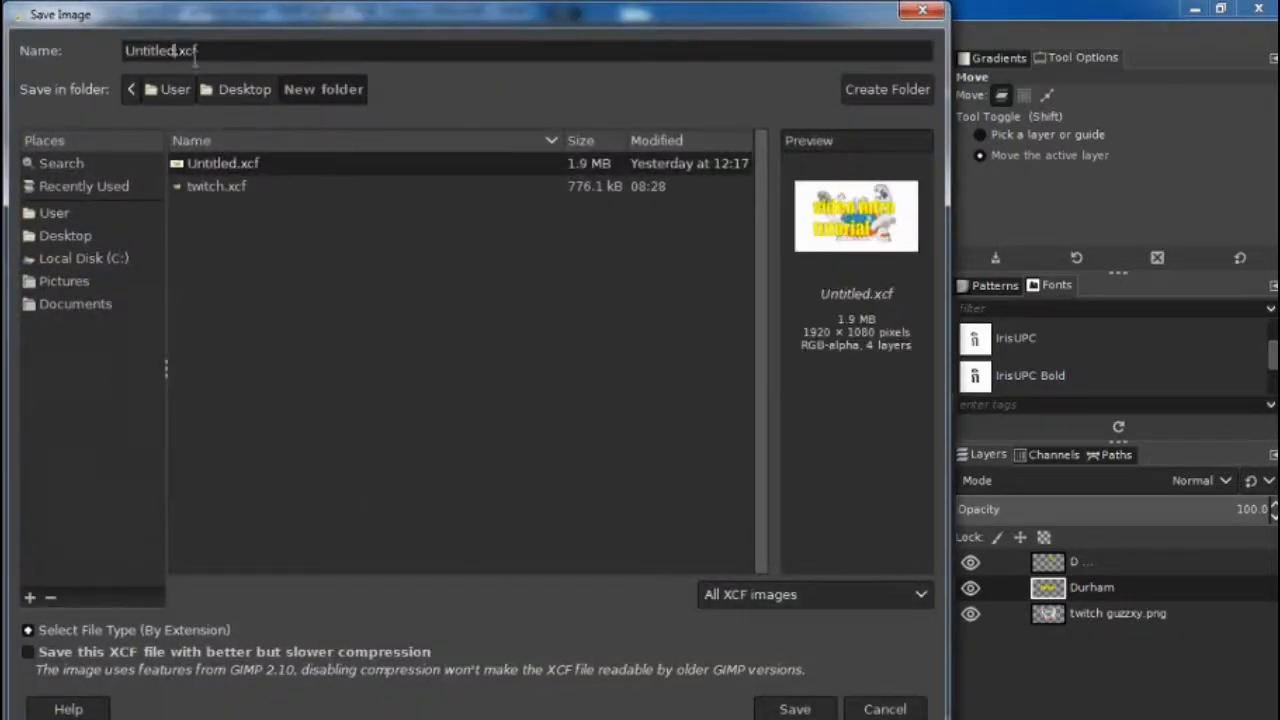
key(BackSpace)
key(BackSpace)
key(BackSpace)
key(BackSpace)
key(BackSpace)
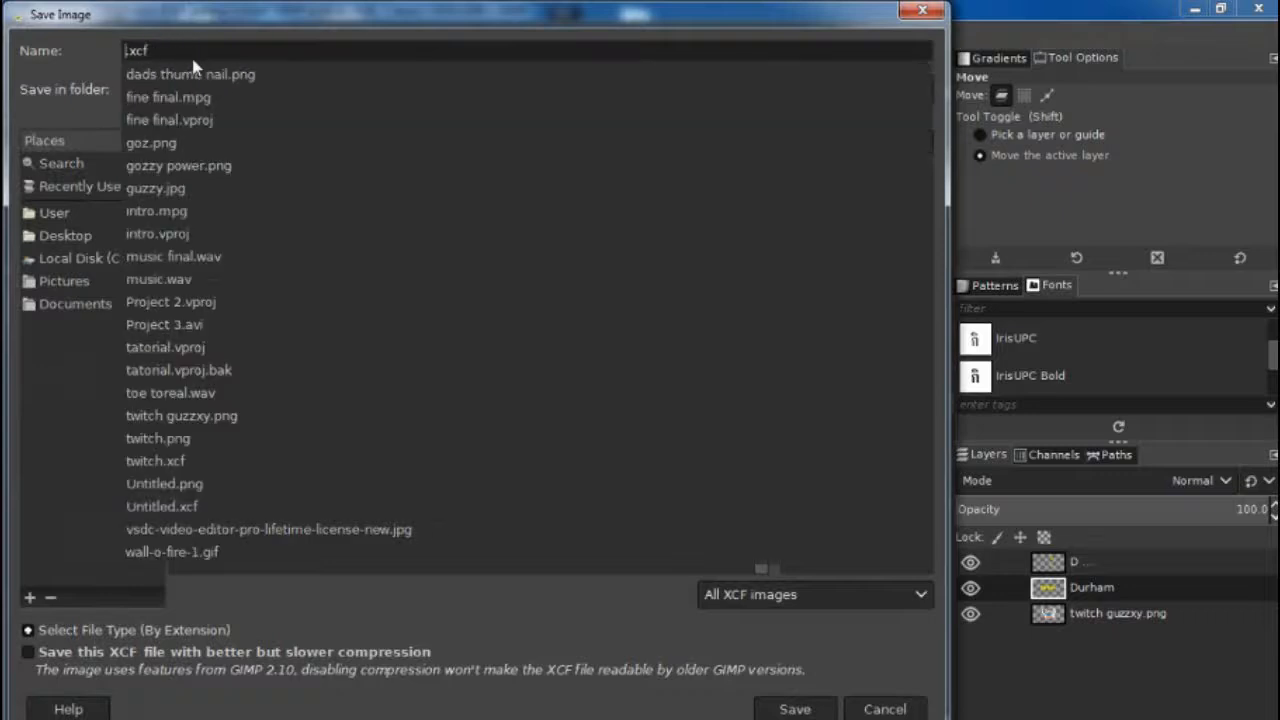
text(r)
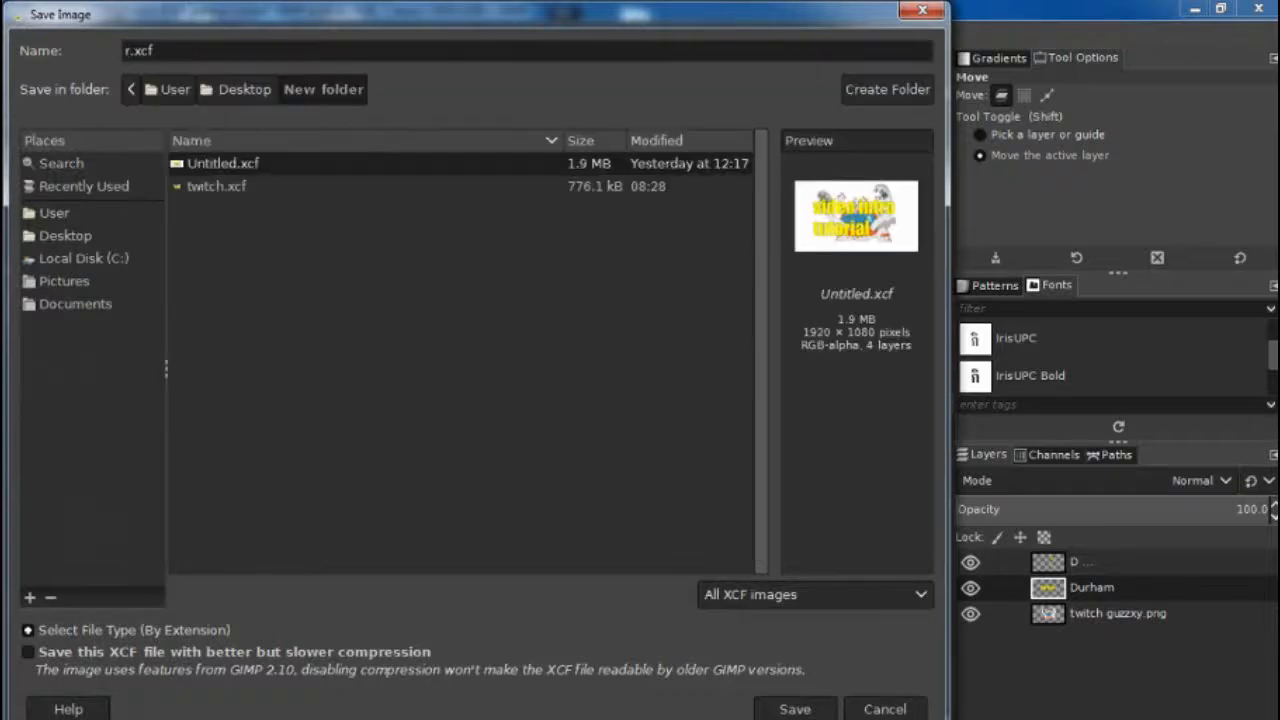
text(video)
click(795, 709)
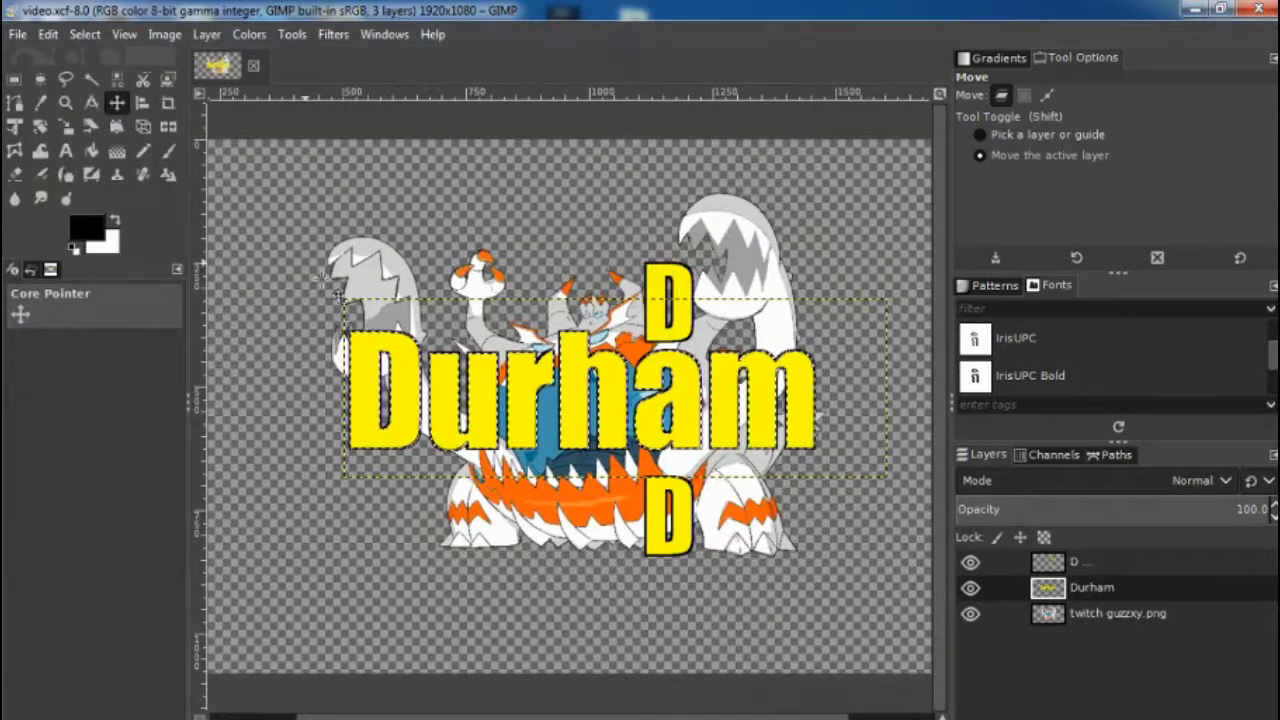
- Export the image as video.png to the desktop's New folder with the offered PNG options
click(20, 35)
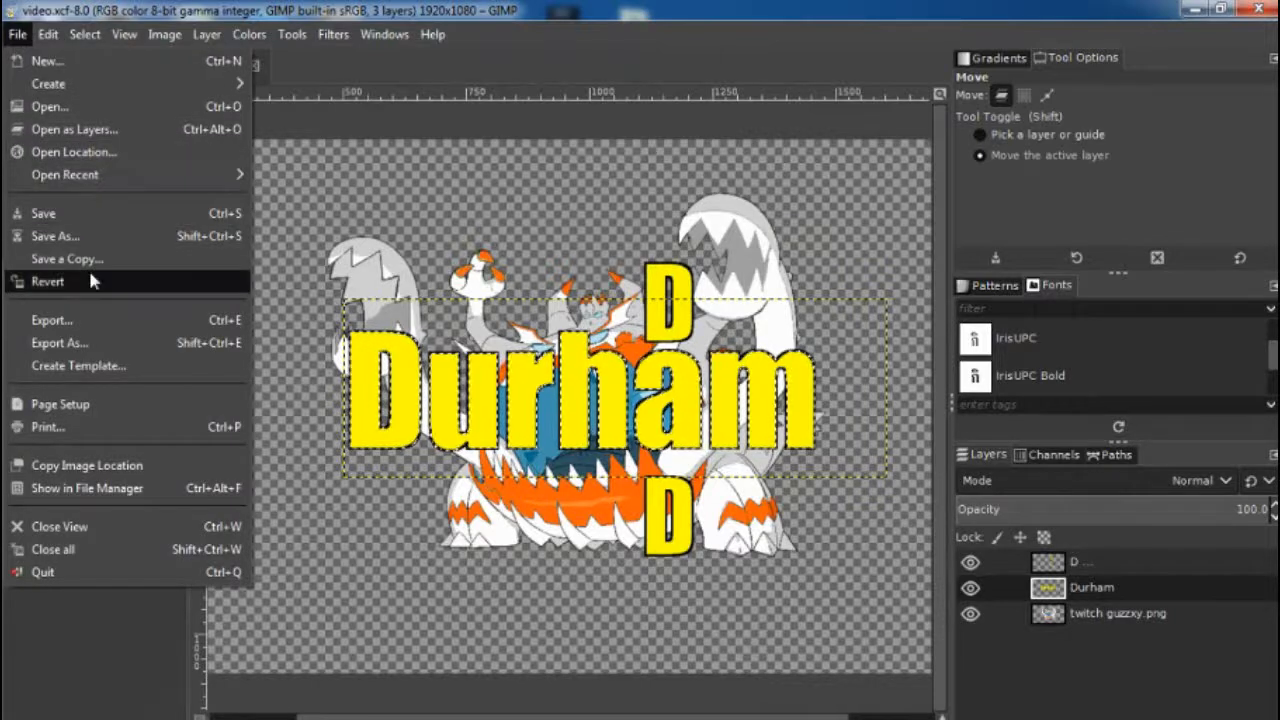
click(84, 342)
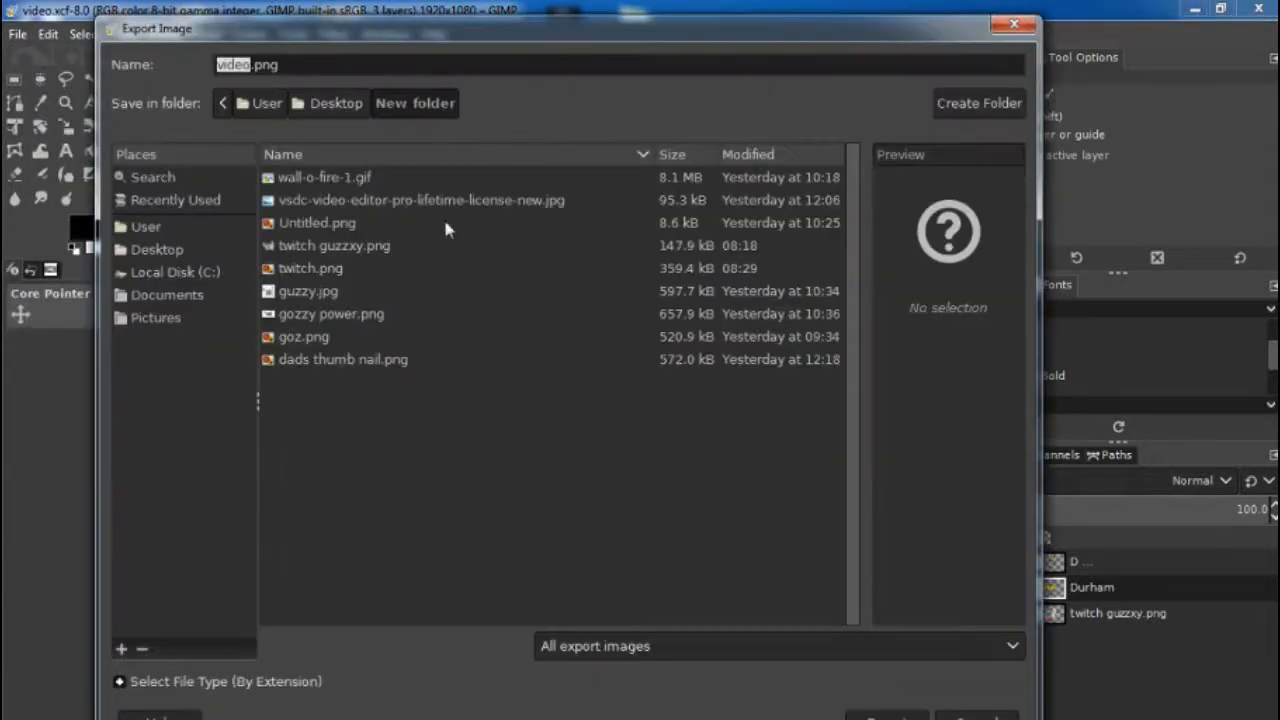
click(896, 714)
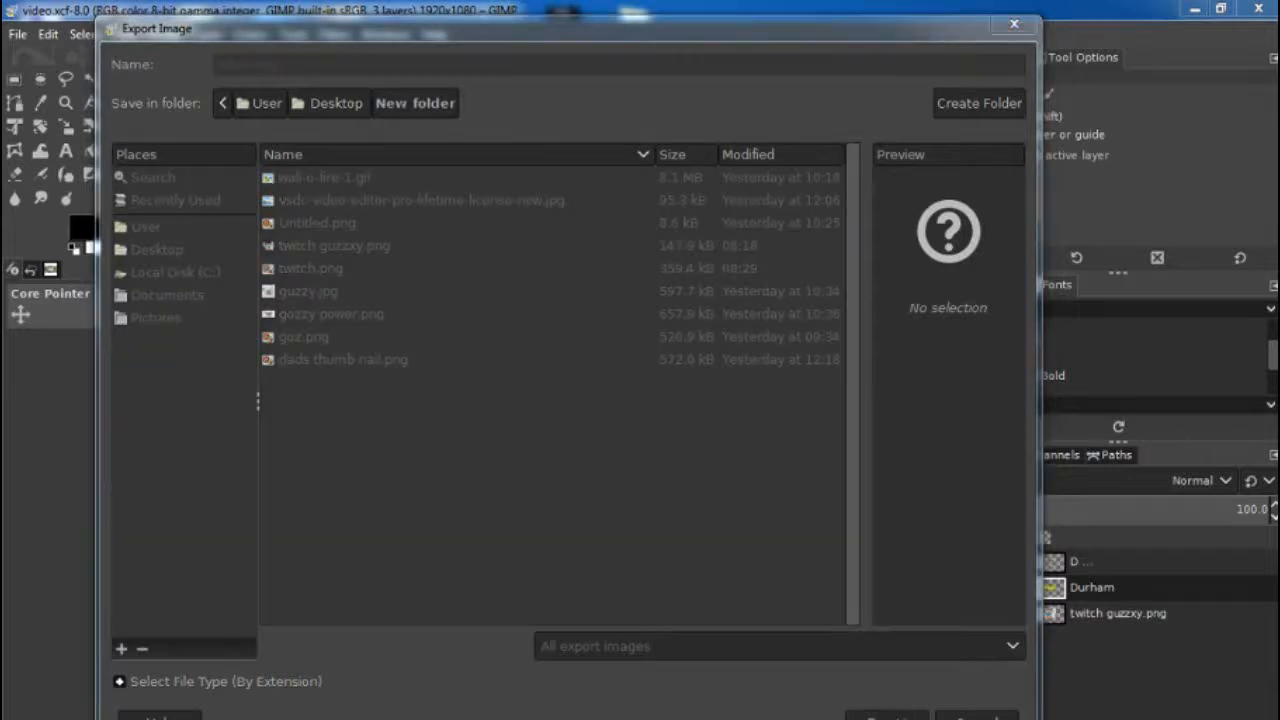
click(691, 570)
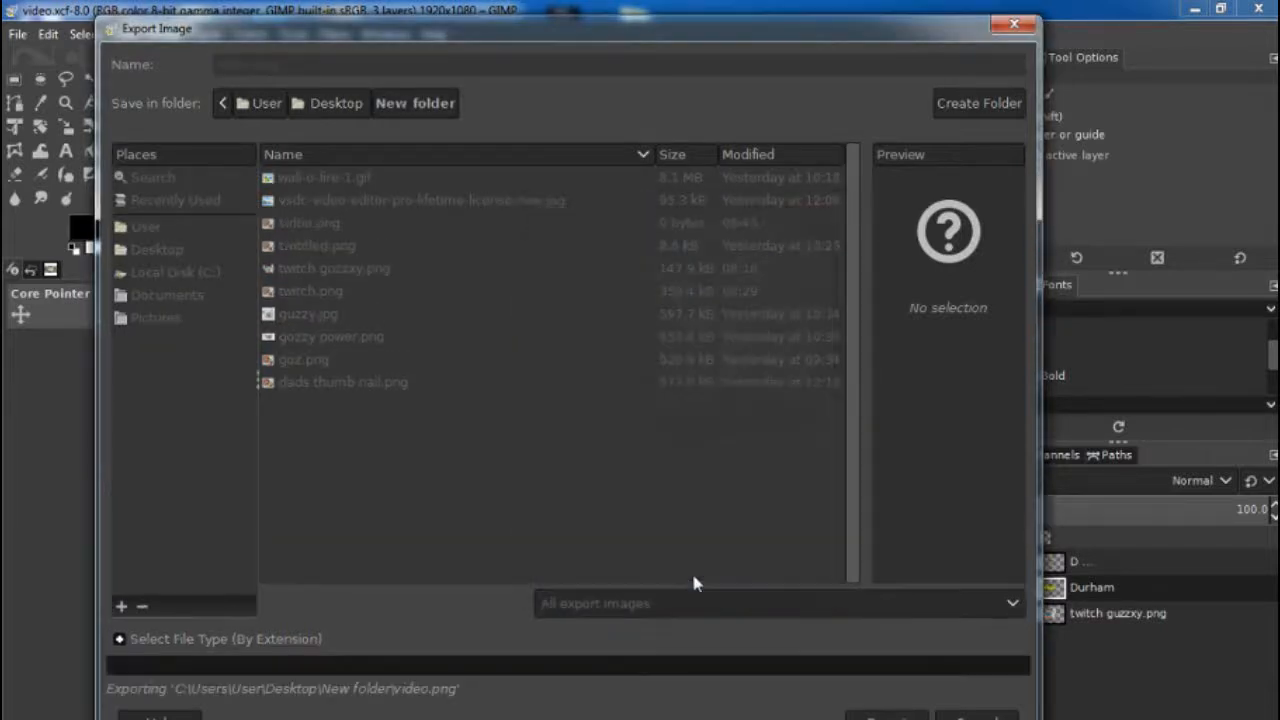